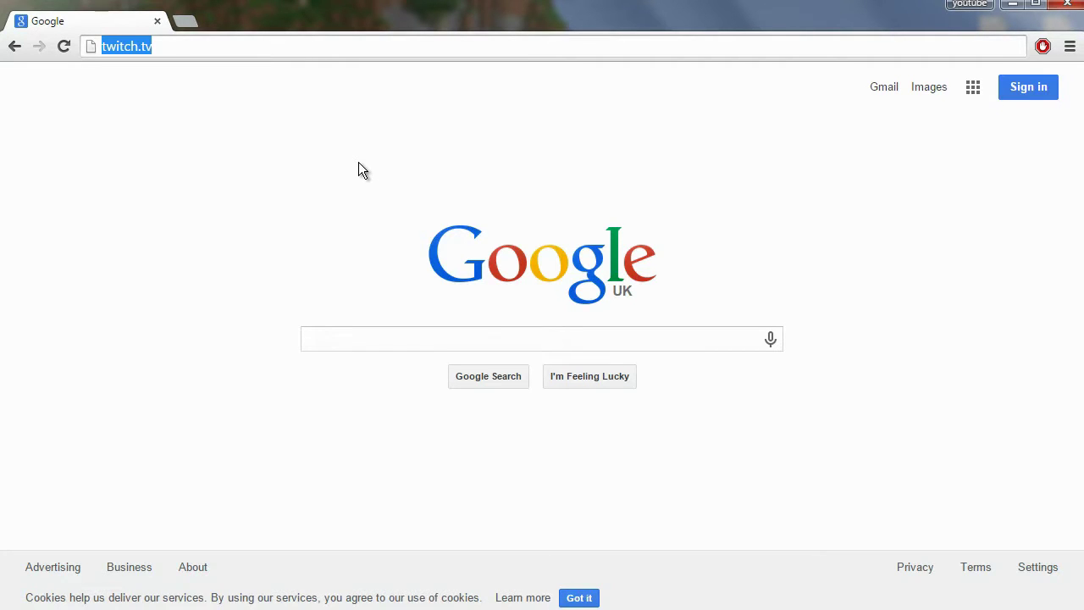
# Load twitchalerts.com in Chrome's address bar.
pyautogui.write('twitchalerts')
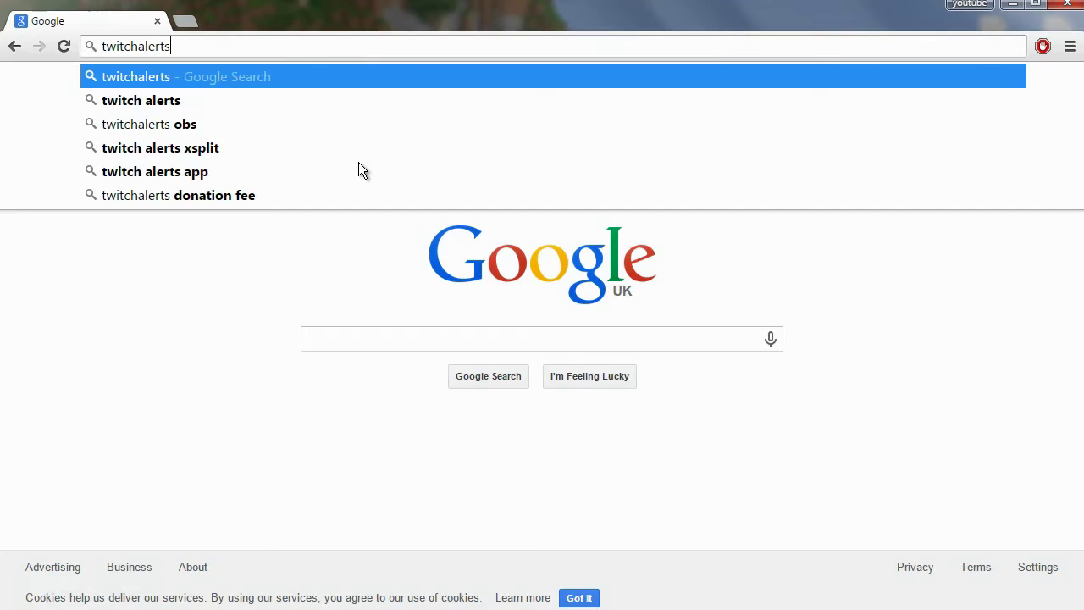
pyautogui.write('.com')
pyautogui.press('Return')
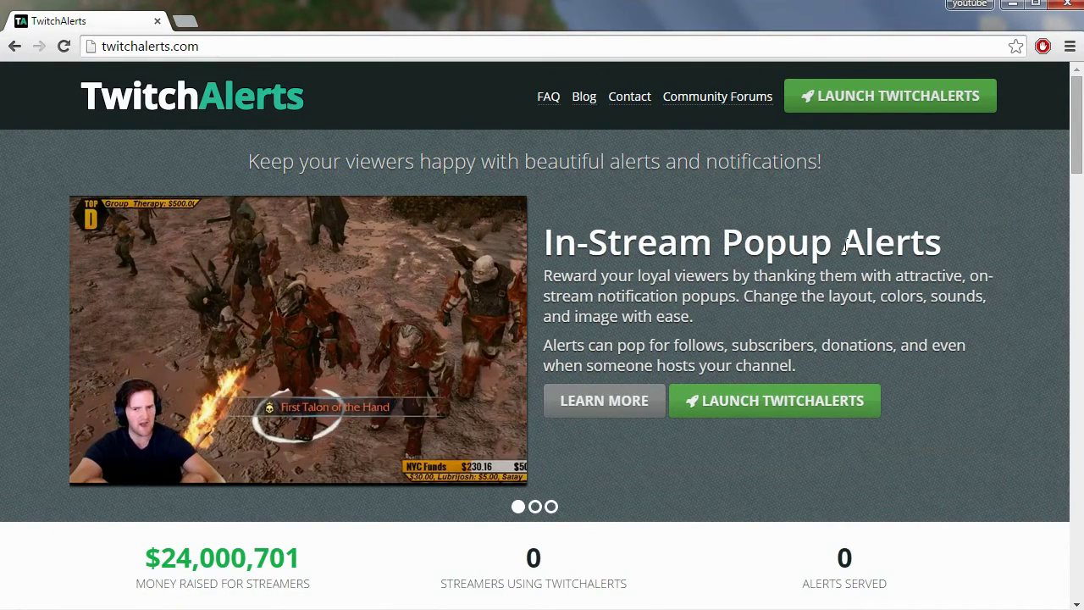
# Launch TwitchAlerts, log in, and agree to the welcome terms.
pyautogui.click(860, 98)
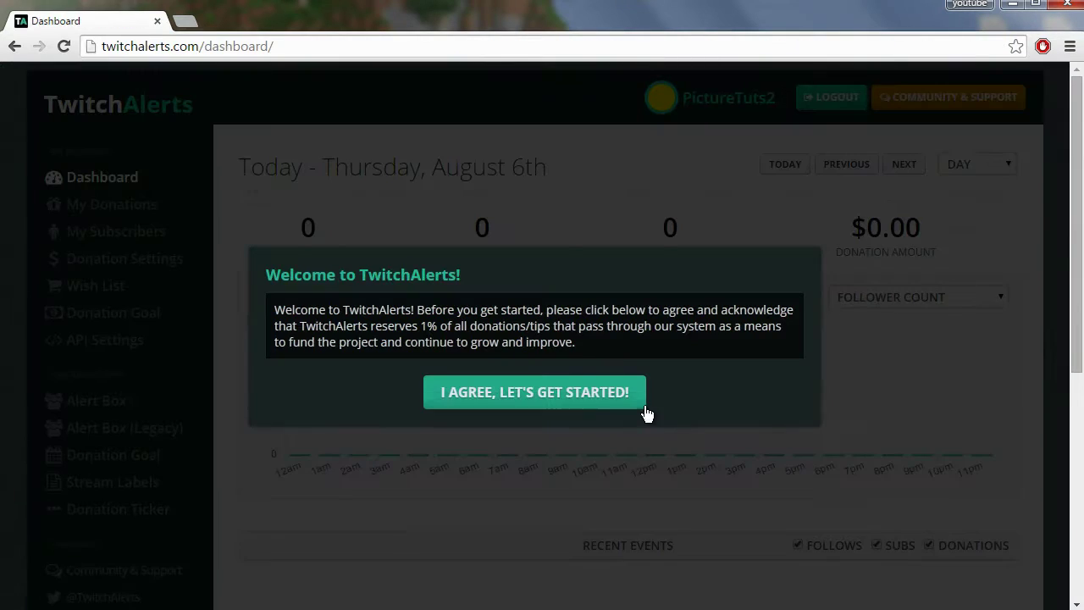
pyautogui.click(603, 394)
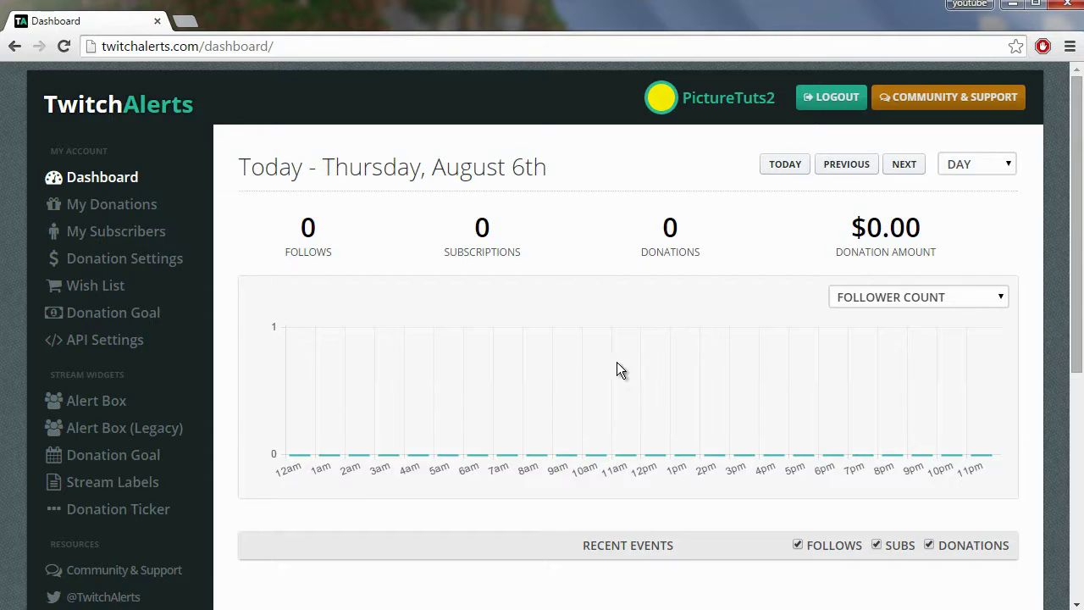
# Open Donation Settings and check the Minimum and Suggested Amount fields.
pyautogui.click(135, 221)
pyautogui.click(158, 261)
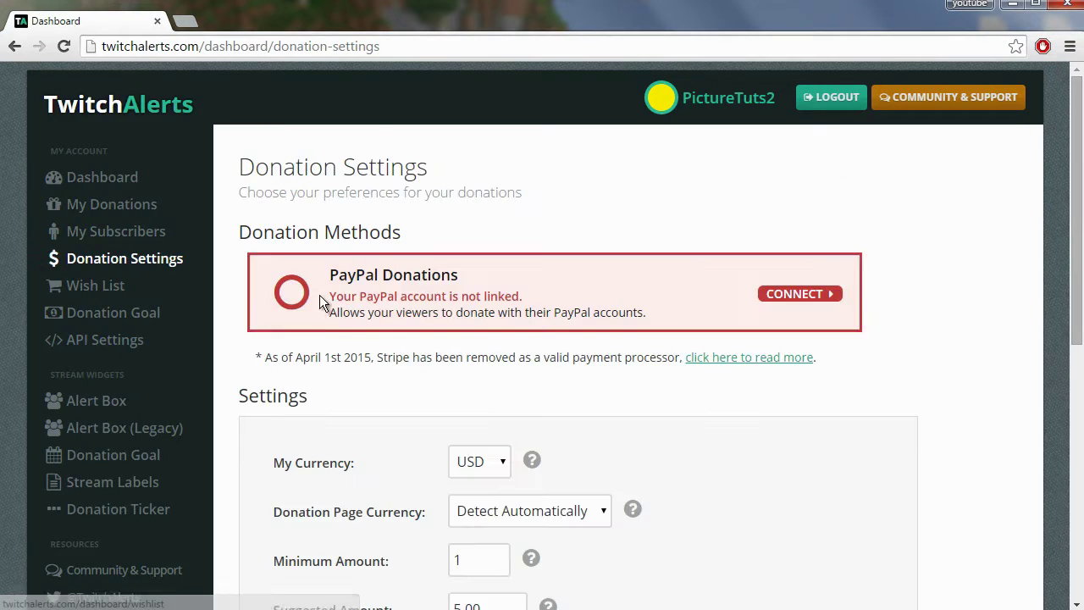
pyautogui.scroll(-3, 480, 365)
pyautogui.click(485, 307)
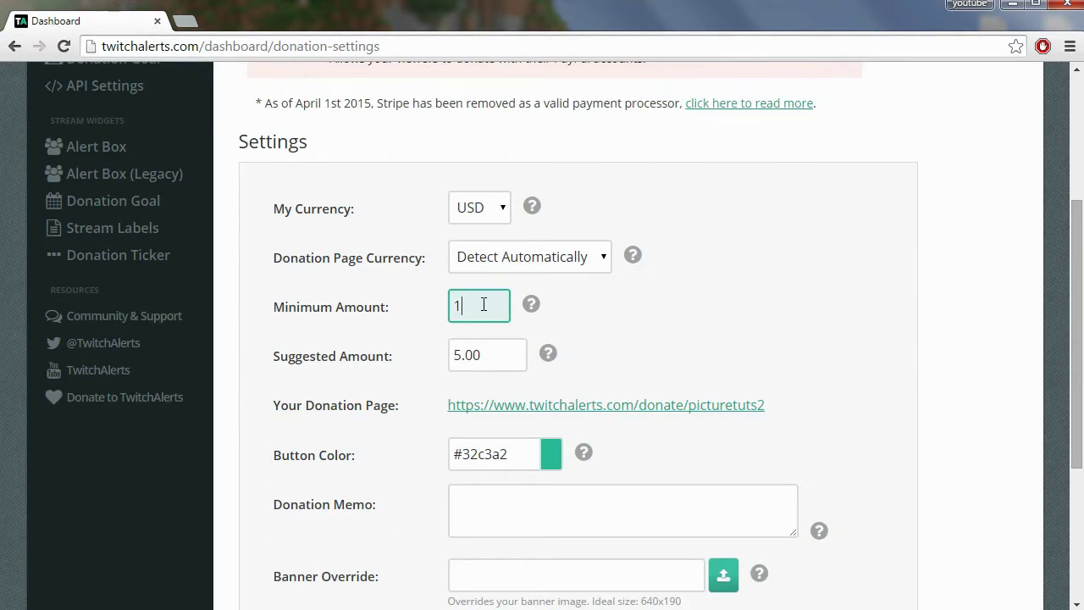
pyautogui.click(500, 354)
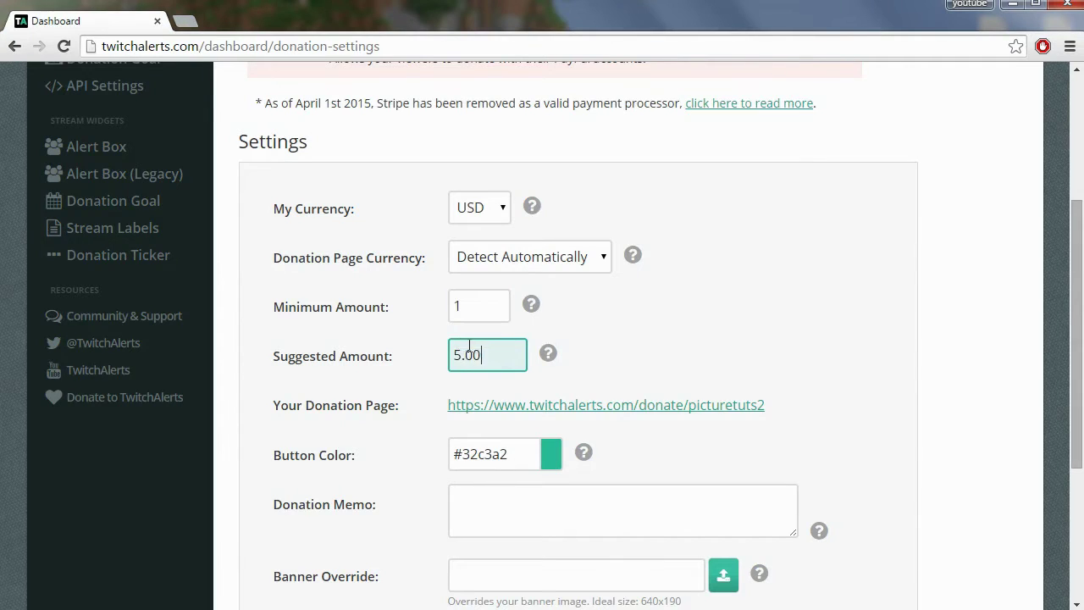
pyautogui.scroll(-3, 445, 339)
pyautogui.scroll(4, 483, 304)
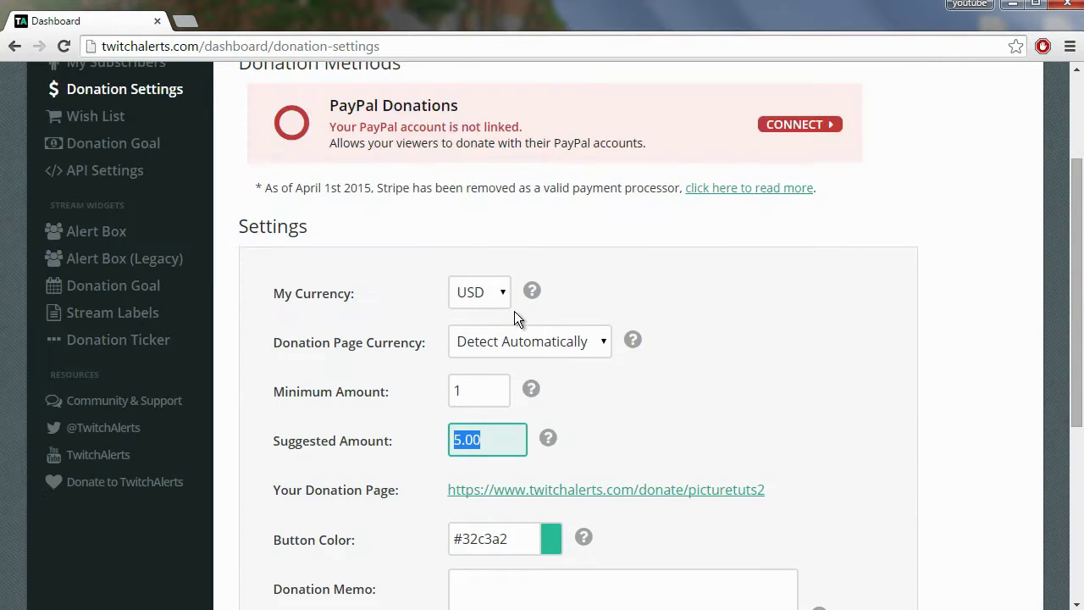
pyautogui.scroll(-2, 551, 322)
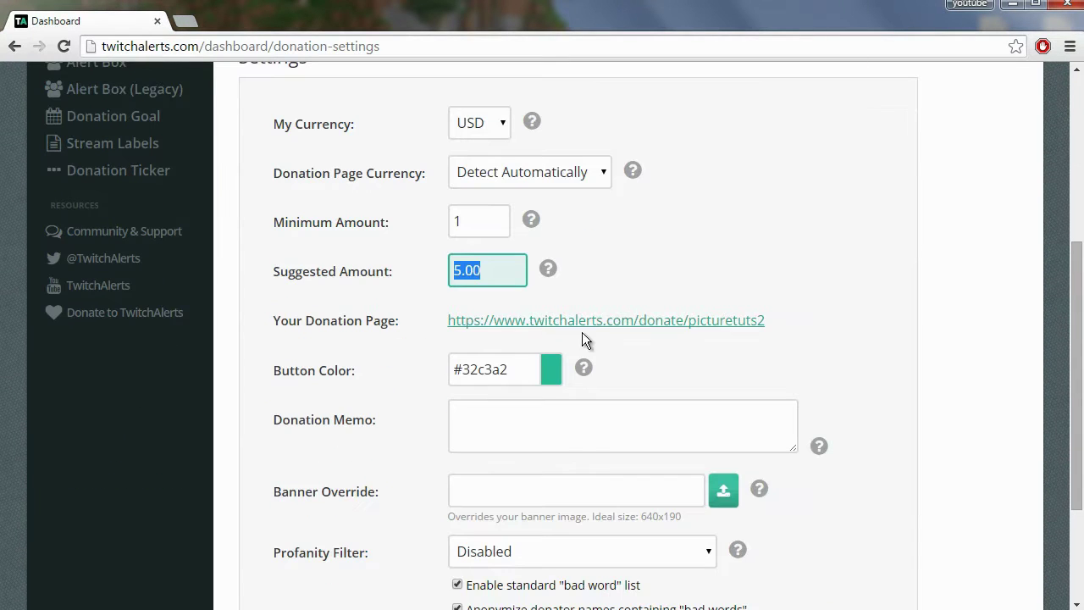
# Preview the public donation page in a new tab, then return to Donation Settings.
pyautogui.tripleClick(805, 320)
pyautogui.click(636, 353)
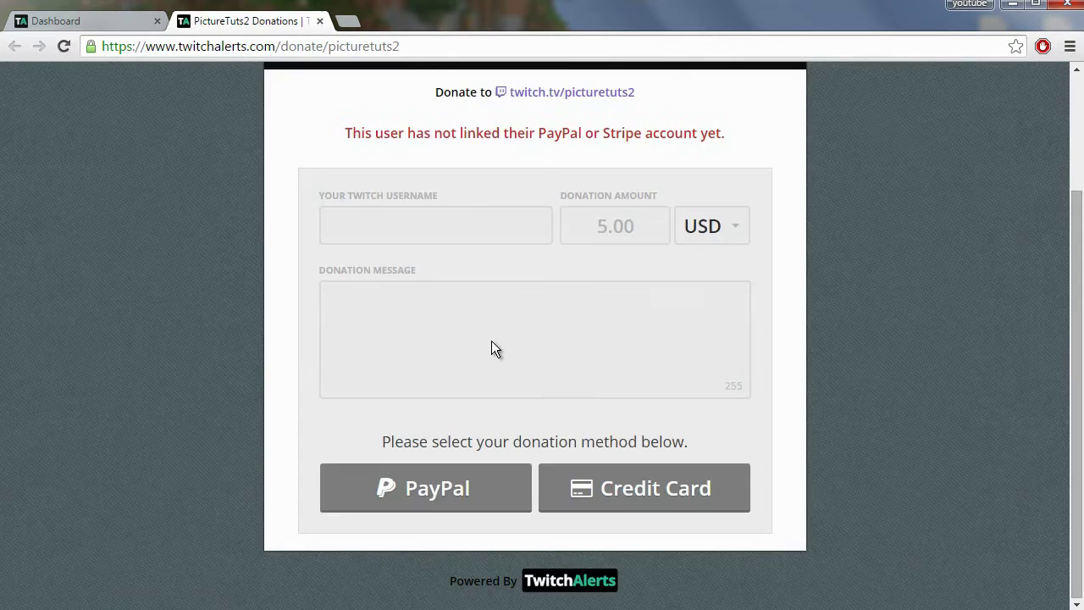
pyautogui.scroll(3, 491, 343)
pyautogui.scroll(-3, 491, 343)
pyautogui.click(76, 21)
pyautogui.scroll(3, 591, 414)
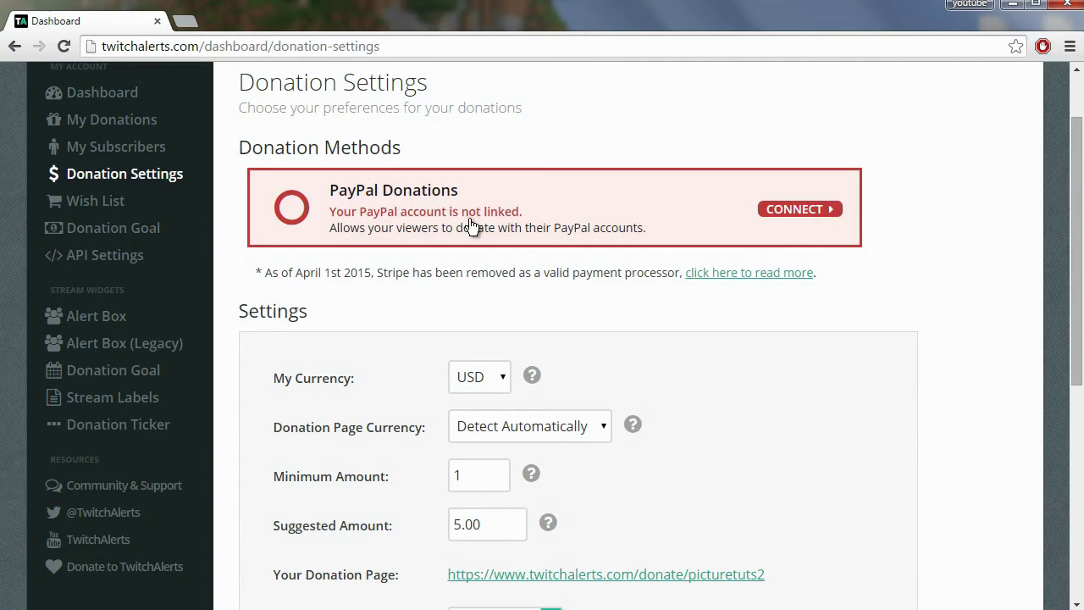
# Open the Alert Box page and look over its follow and subscription alert settings.
pyautogui.click(99, 316)
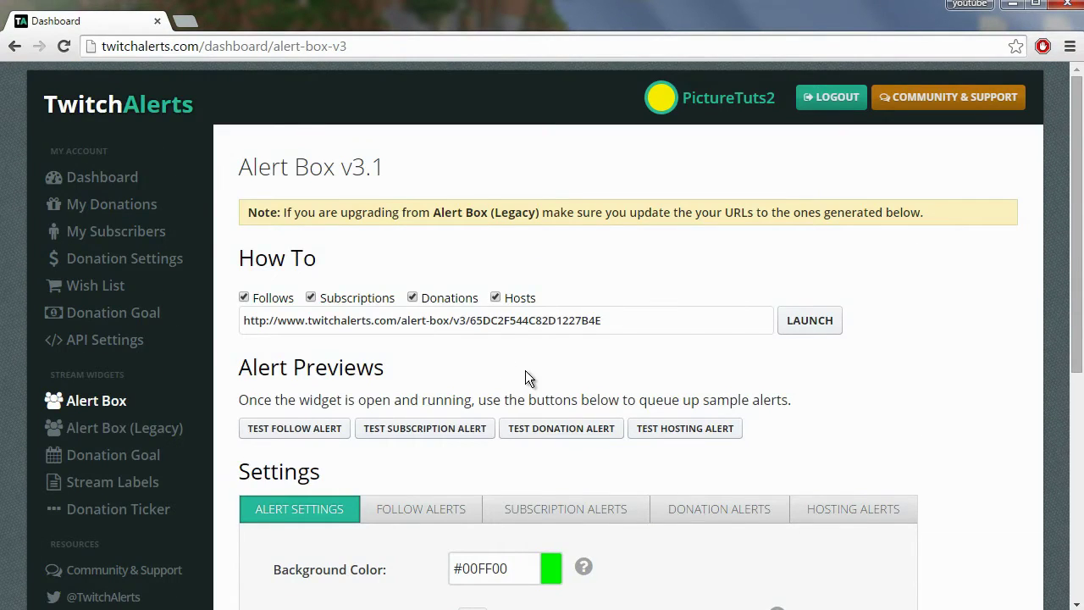
pyautogui.scroll(-4, 525, 370)
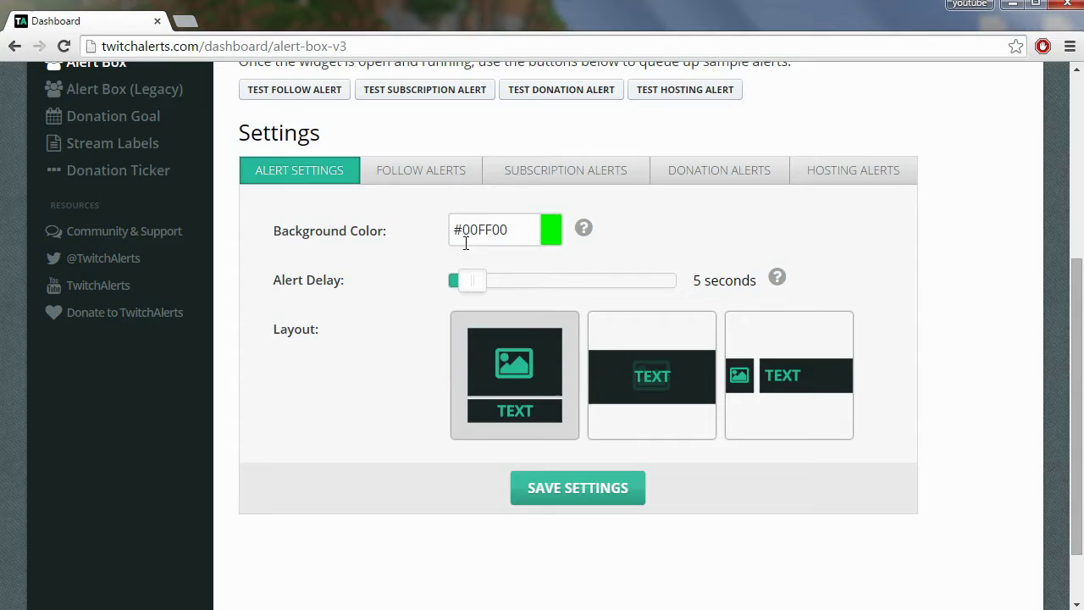
pyautogui.click(409, 174)
pyautogui.click(553, 180)
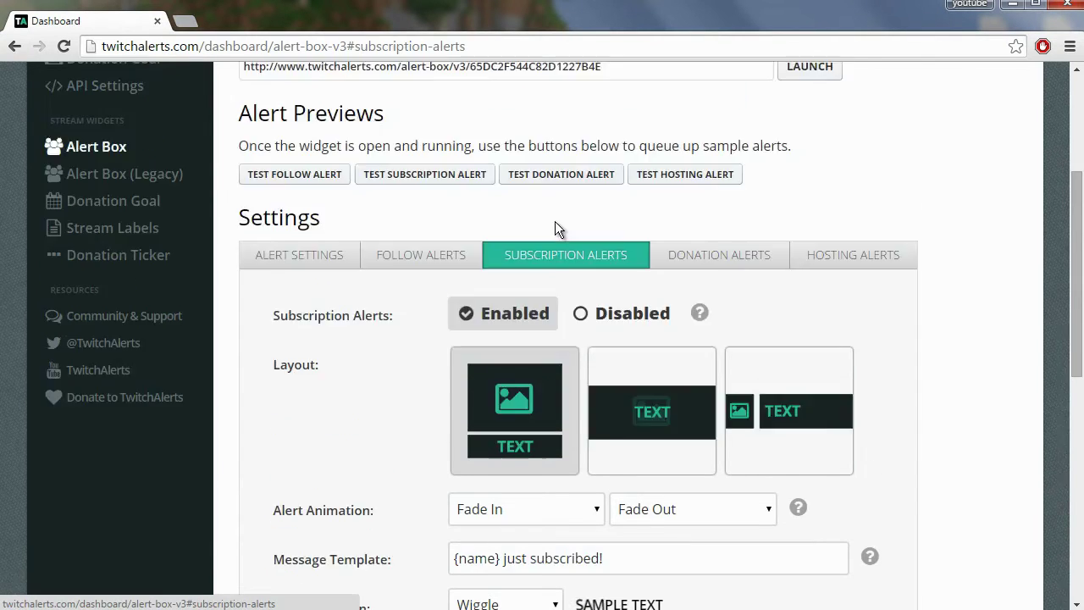
pyautogui.scroll(1, 551, 240)
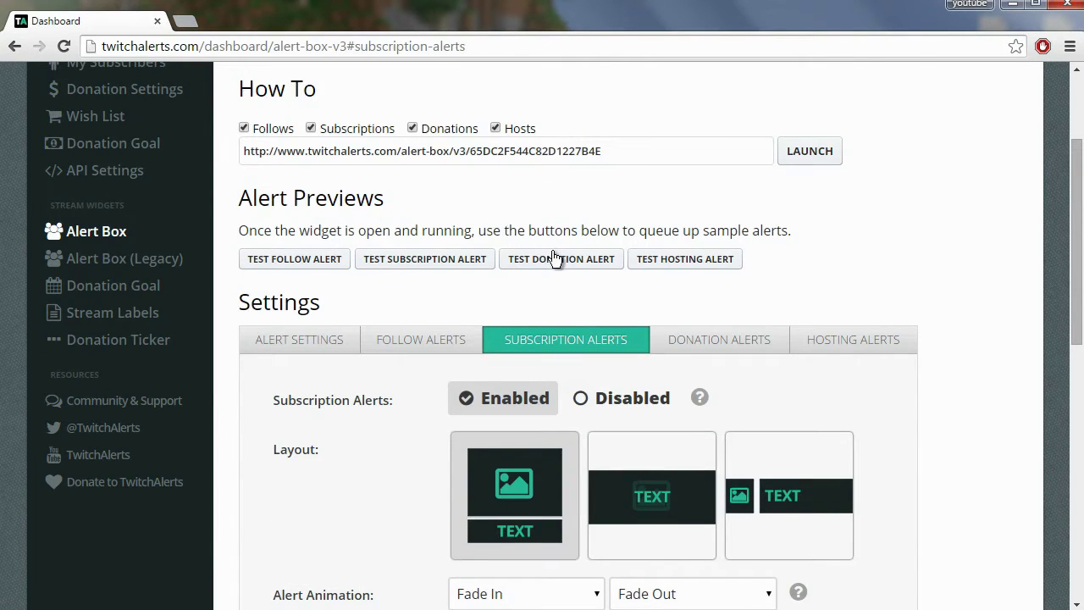
# Copy the Alert Box widget URL from its URL field.
pyautogui.click(500, 150)
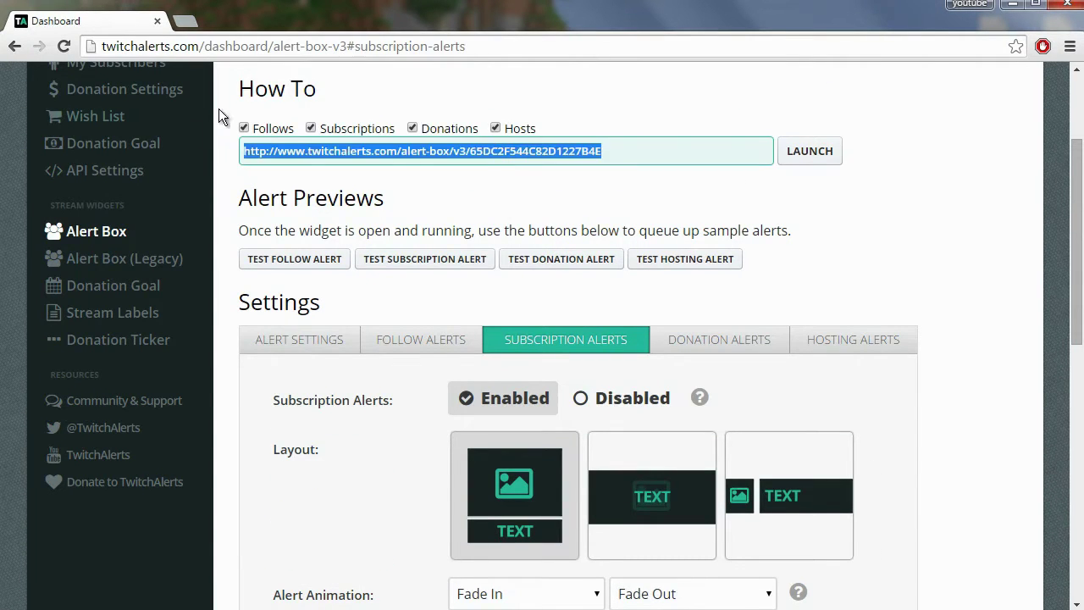
pyautogui.rightClick(389, 151)
pyautogui.click(418, 162)
# Add the pasted Alert Box URL as a Webpage source in Scene 3 and drag it up-left.
pyautogui.hotkey('alt', 'Tab')
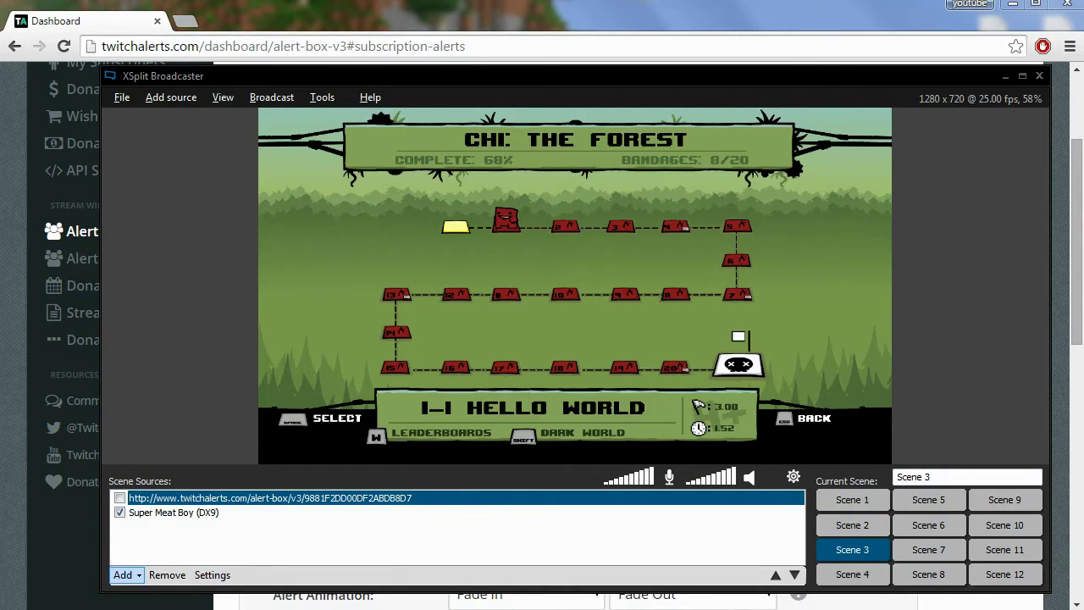
pyautogui.click(126, 574)
pyautogui.moveTo(267, 587)
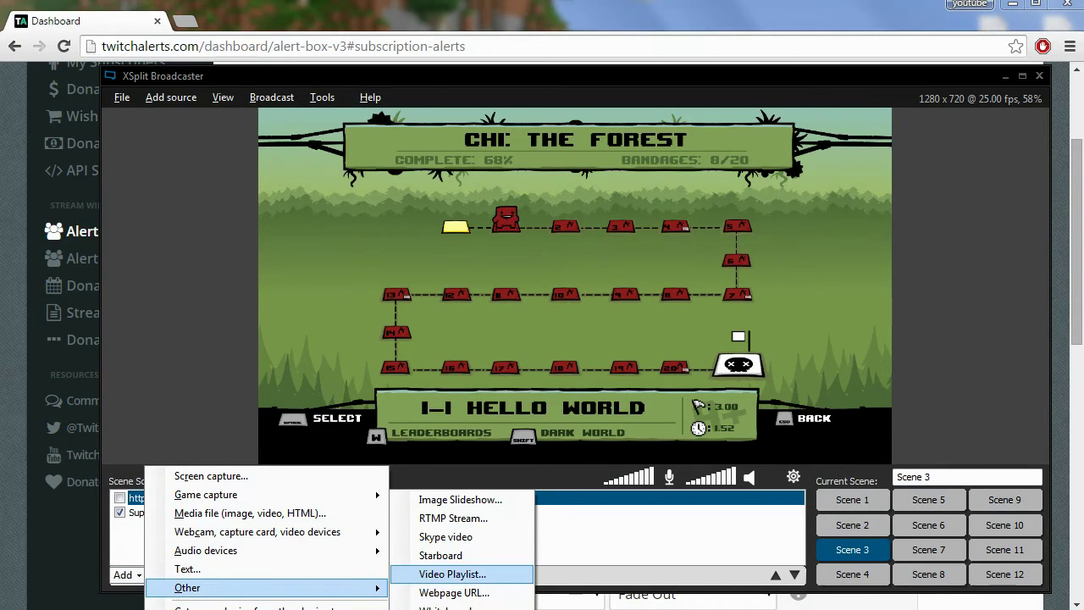
pyautogui.click(453, 591)
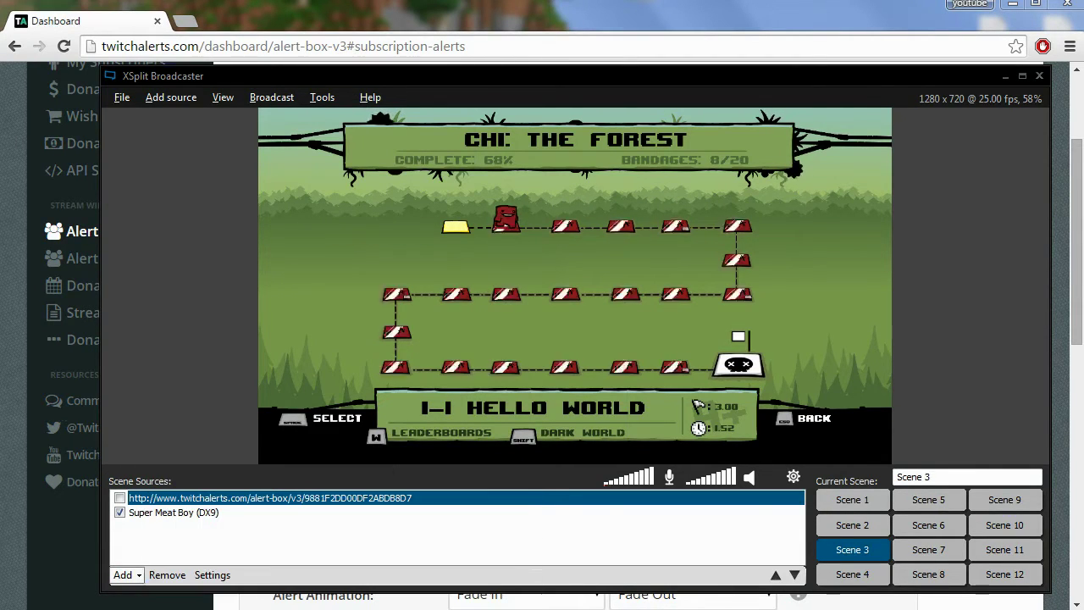
pyautogui.hotkey('ctrl', 'v')
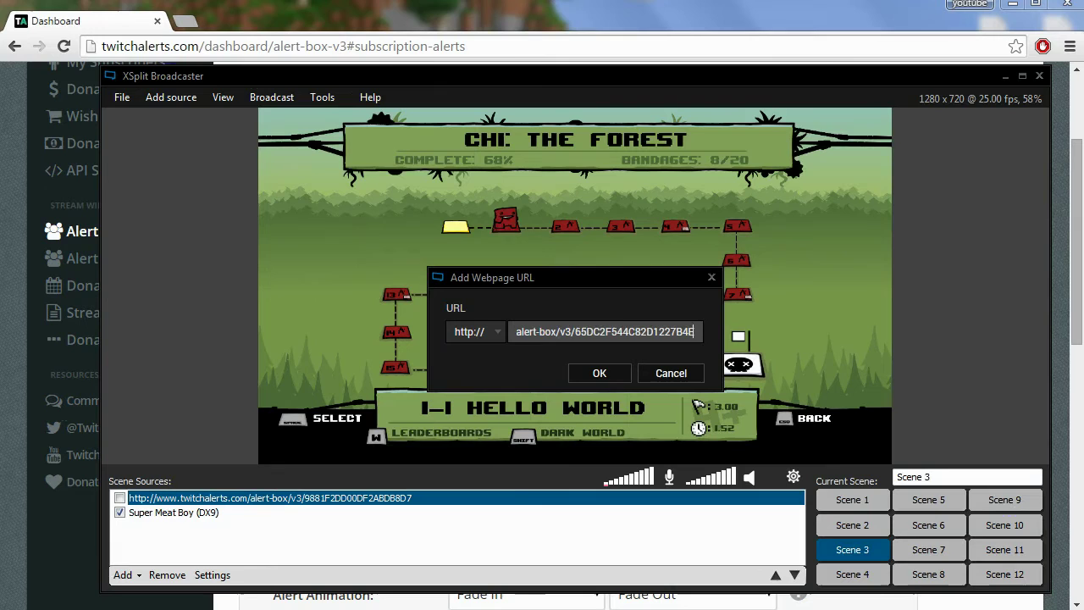
pyautogui.press('Return')
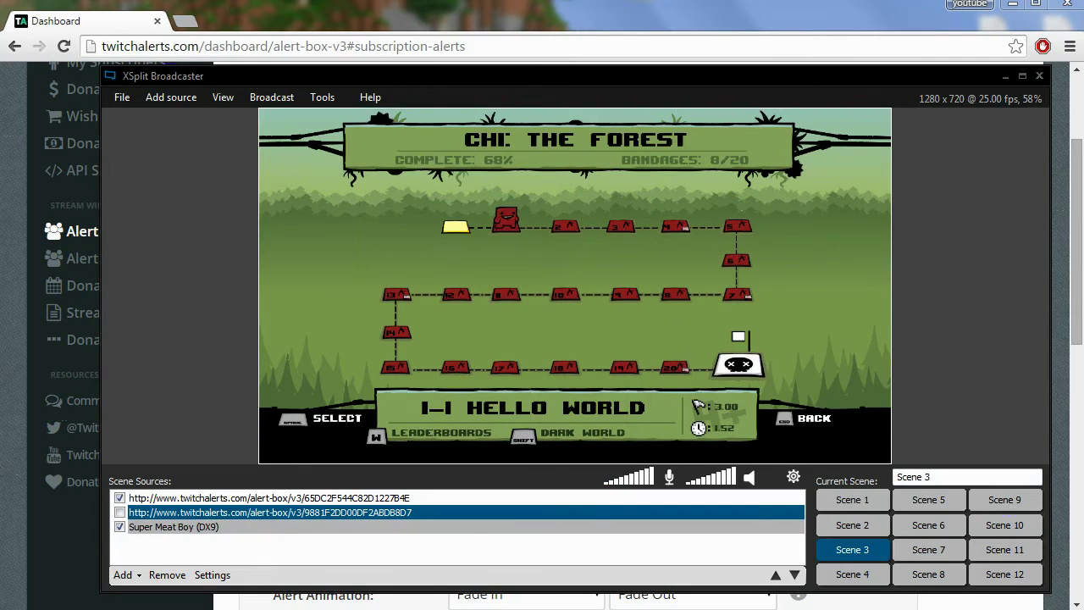
pyautogui.click(505, 217)
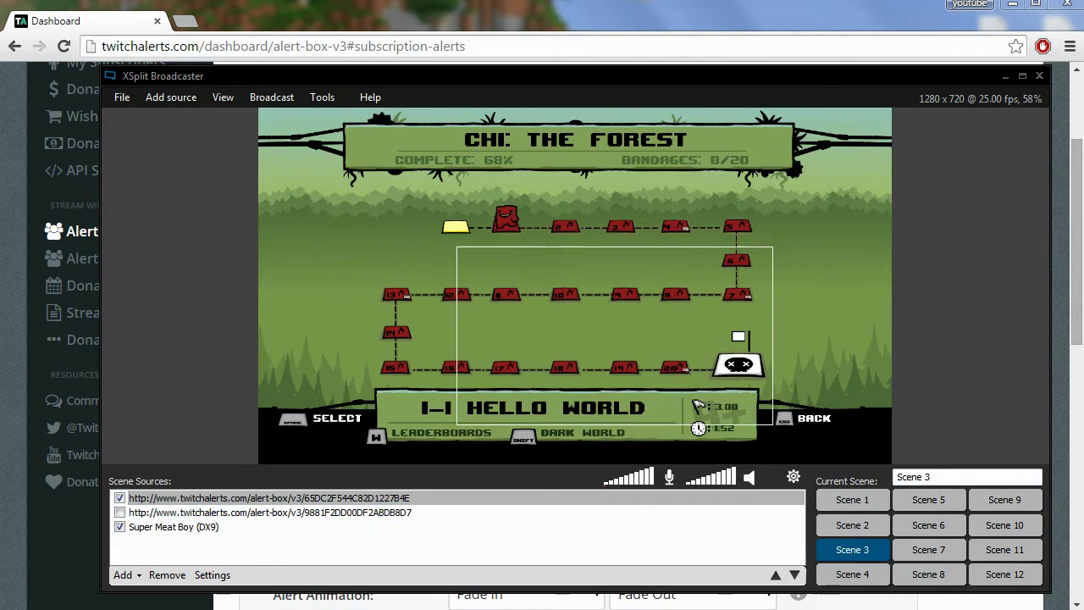
pyautogui.moveTo(506, 216)
pyautogui.mouseDown()
pyautogui.moveTo(431, 157)
pyautogui.moveTo(432, 336)
pyautogui.mouseUp()
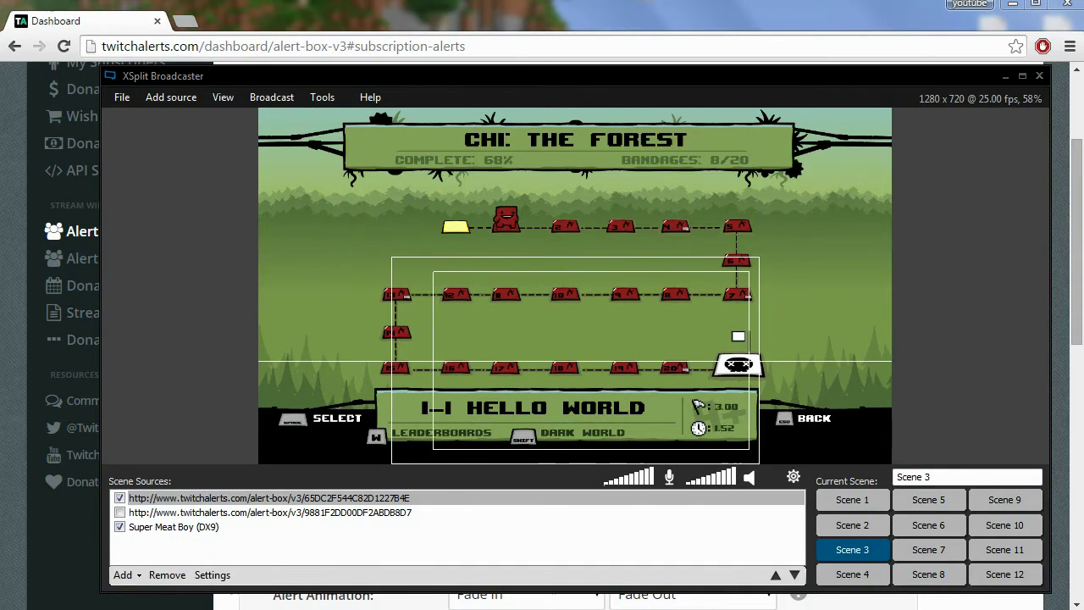
pyautogui.moveTo(432, 337); pyautogui.dragTo(417, 320)
pyautogui.doubleClick(424, 322)
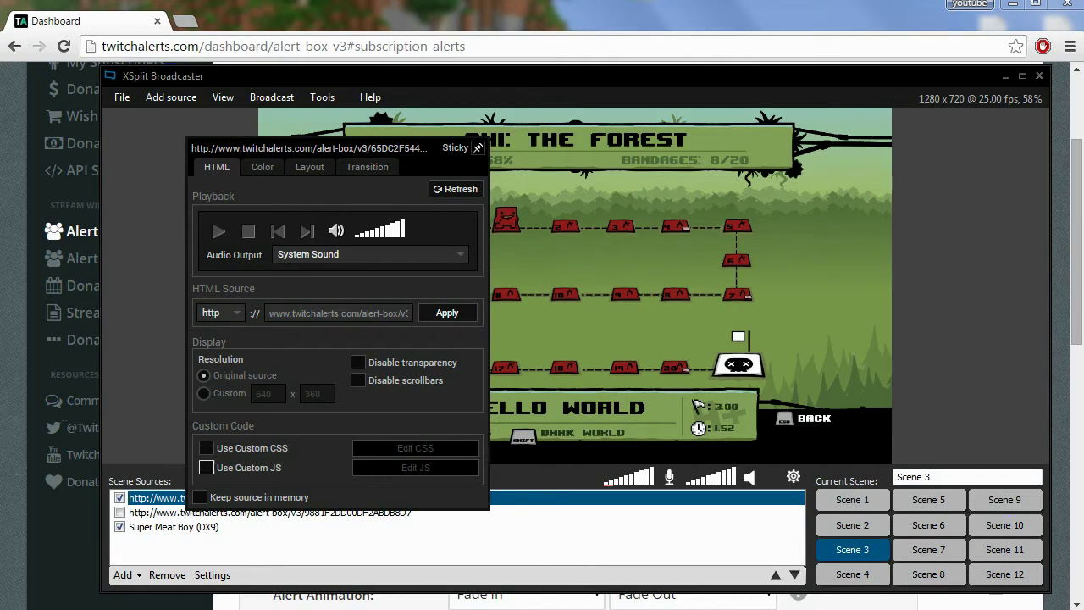
pyautogui.click(263, 167)
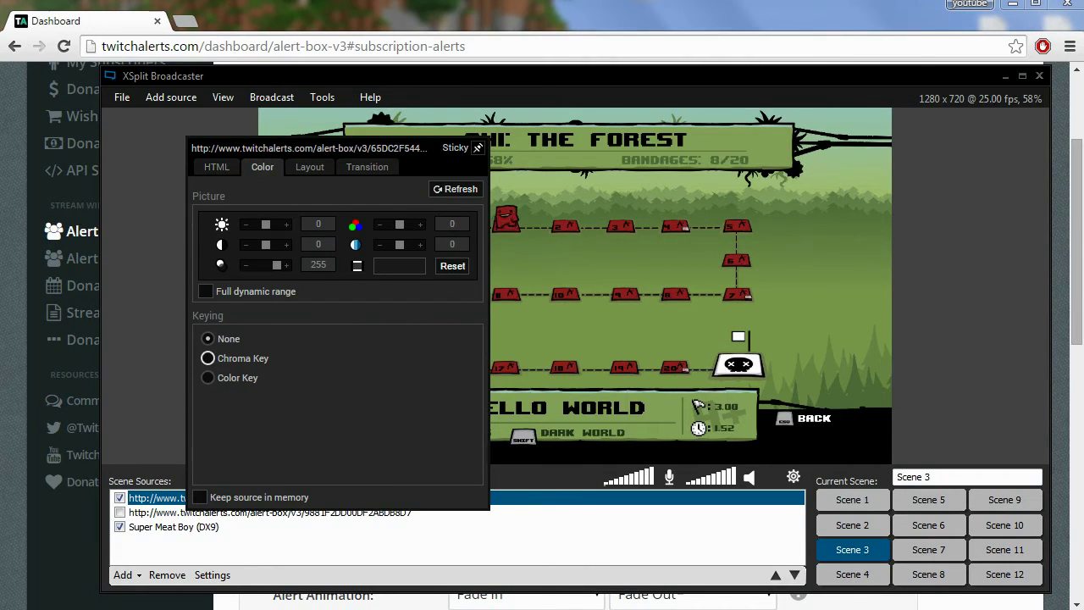
pyautogui.click(208, 358)
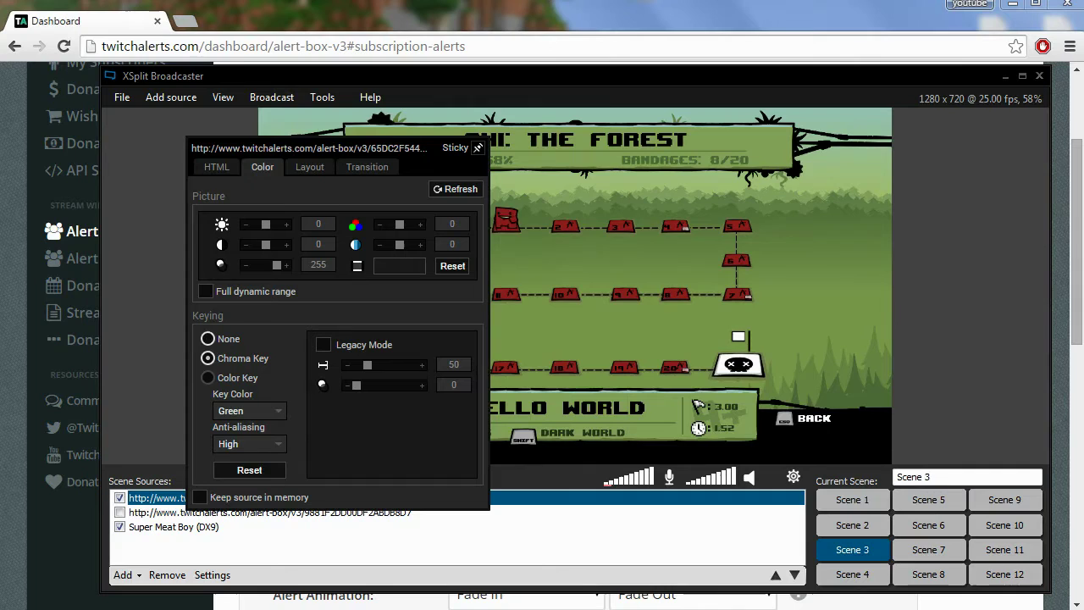
pyautogui.click(207, 339)
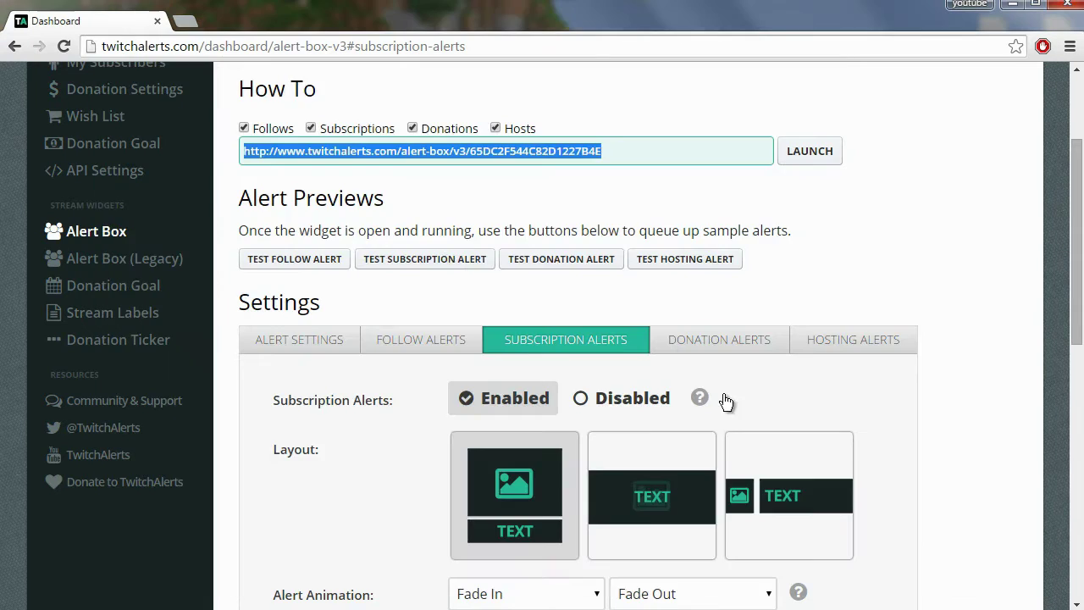
# Fire a test follow alert, then move and resize its XSplit source to cover the preview.
pyautogui.scroll(-2, 449, 212)
pyautogui.scroll(3, 449, 209)
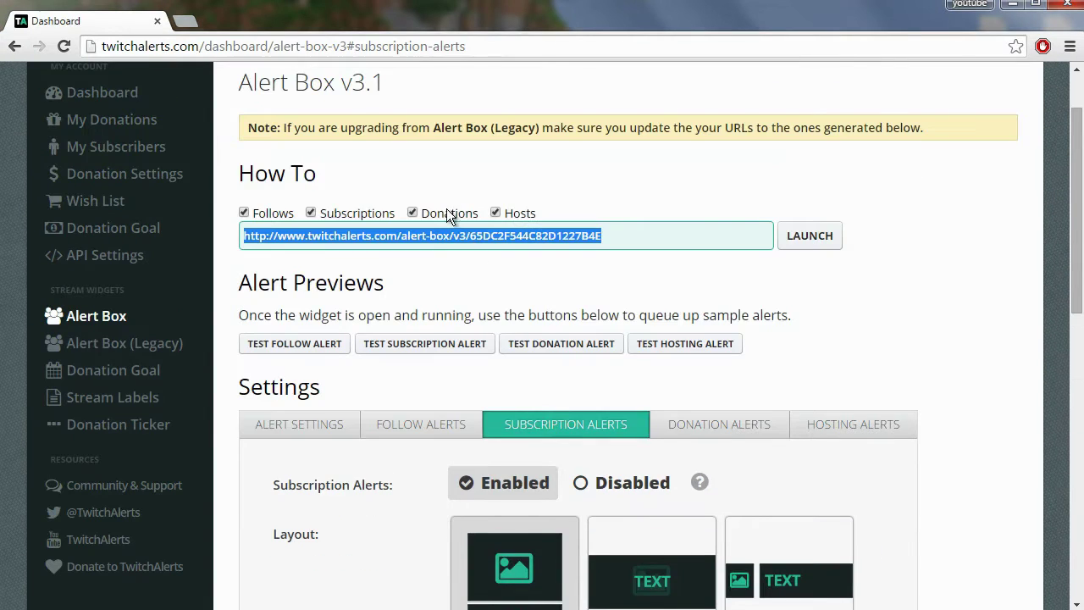
pyautogui.click(310, 347)
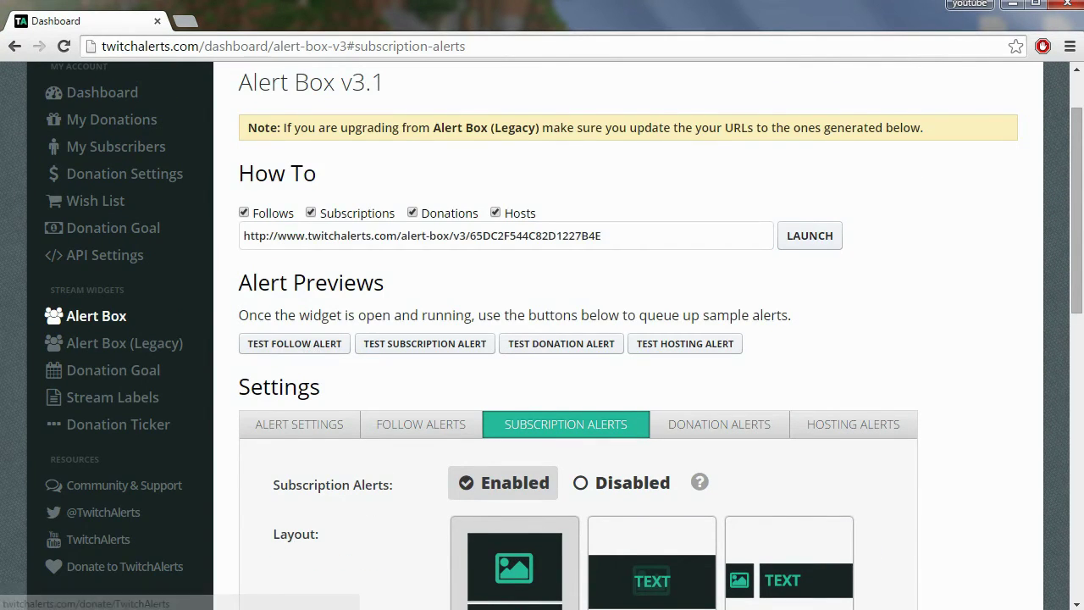
pyautogui.hotkey('alt', 'Tab')
pyautogui.moveTo(563, 360); pyautogui.dragTo(437, 375)
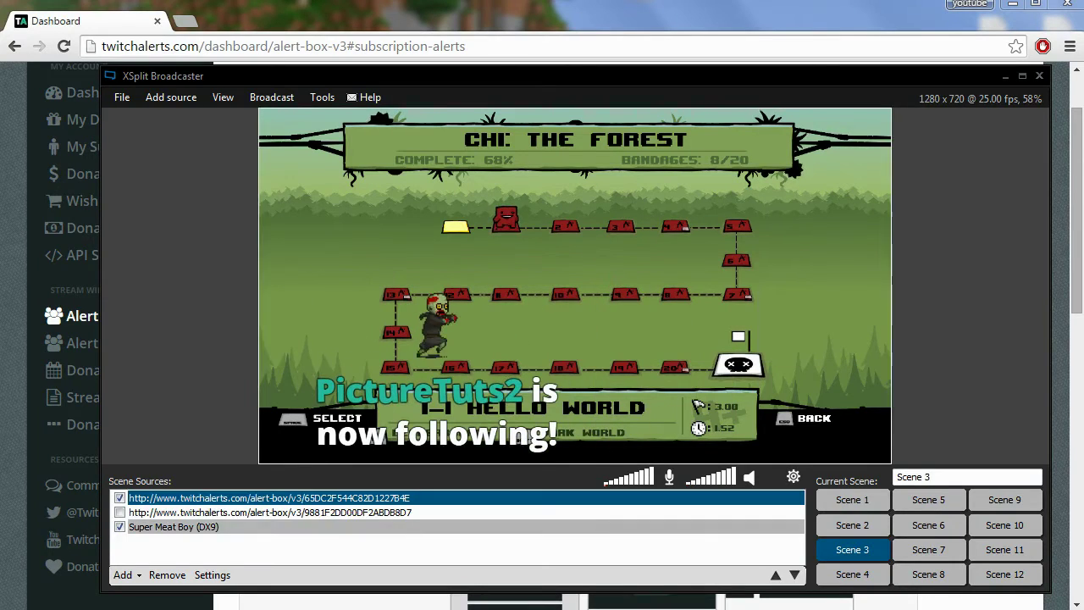
pyautogui.moveTo(595, 286); pyautogui.dragTo(891, 120)
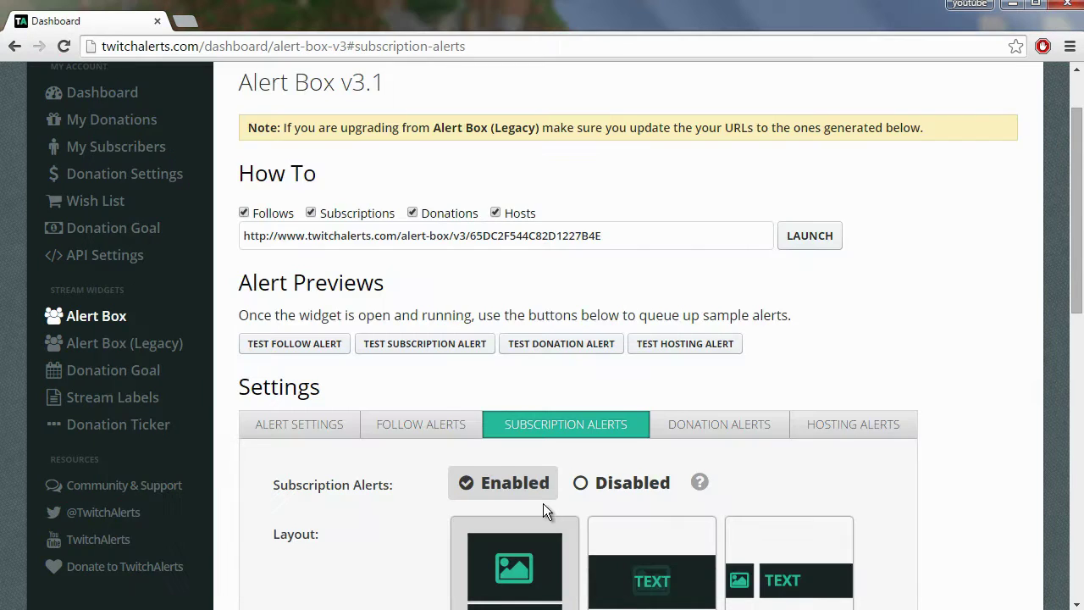
# Open the Follow Alerts settings and remove the follow alert image.
pyautogui.scroll(-3, 542, 503)
pyautogui.click(438, 173)
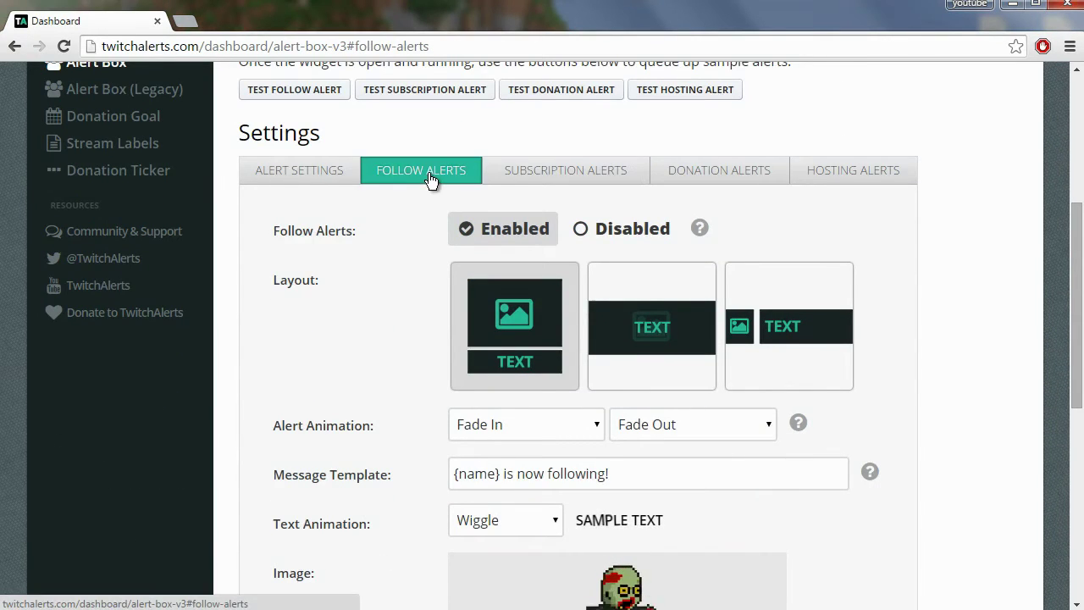
pyautogui.scroll(-1, 461, 254)
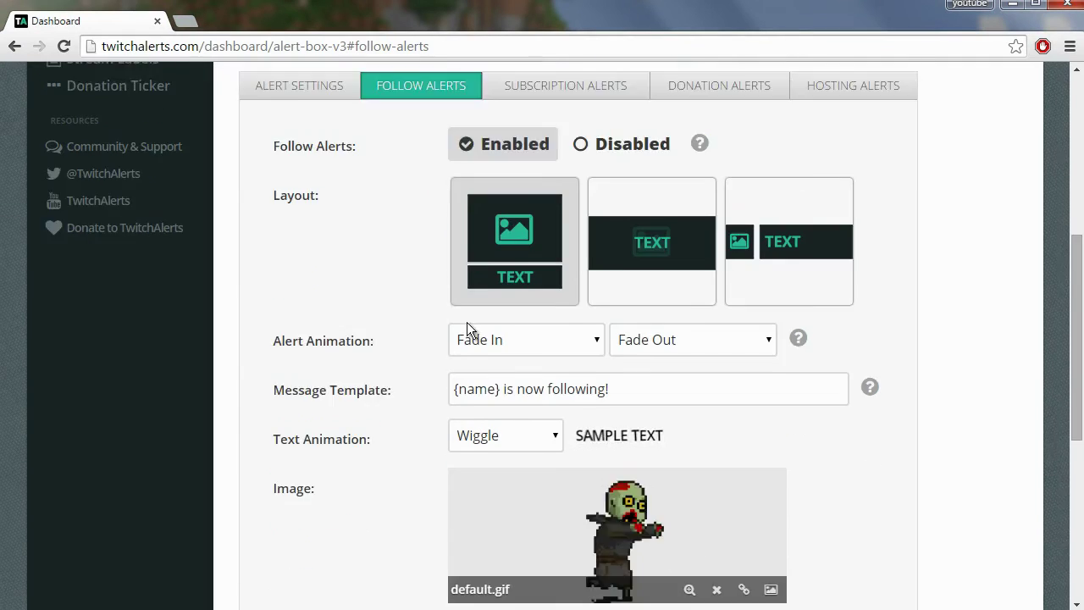
pyautogui.scroll(-1, 525, 406)
pyautogui.scroll(-2, 635, 424)
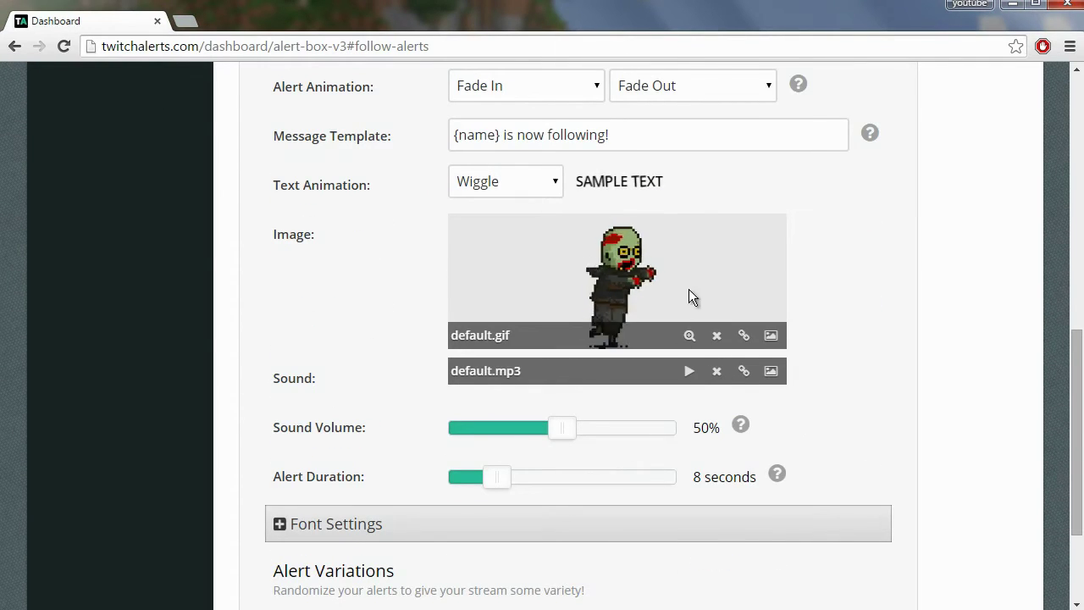
pyautogui.click(715, 336)
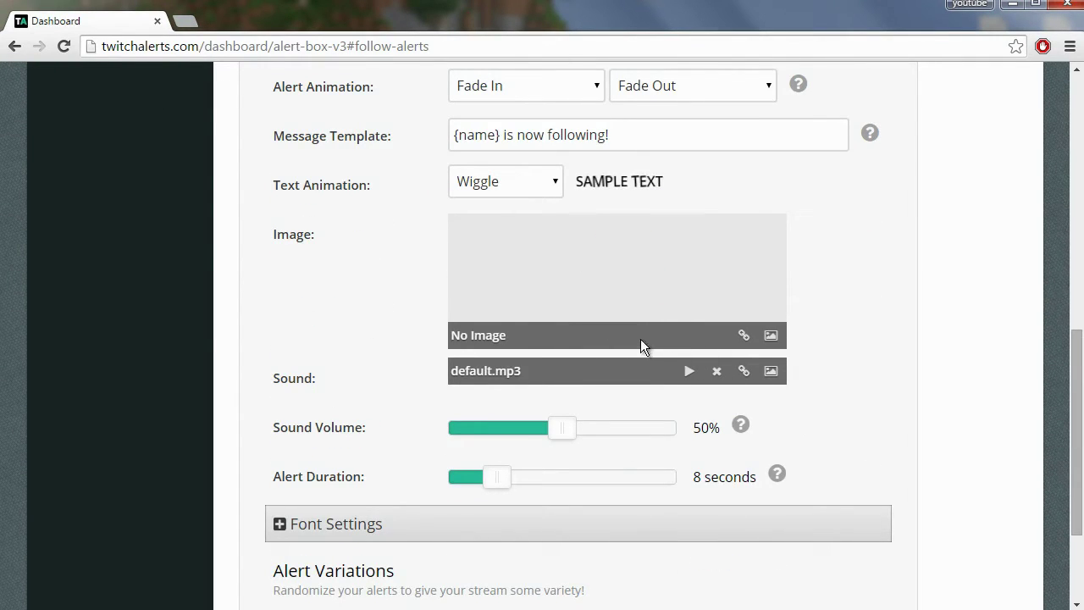
# End the follow message template with 'YAY!' and lower sound volume to 39%.
pyautogui.scroll(1, 576, 285)
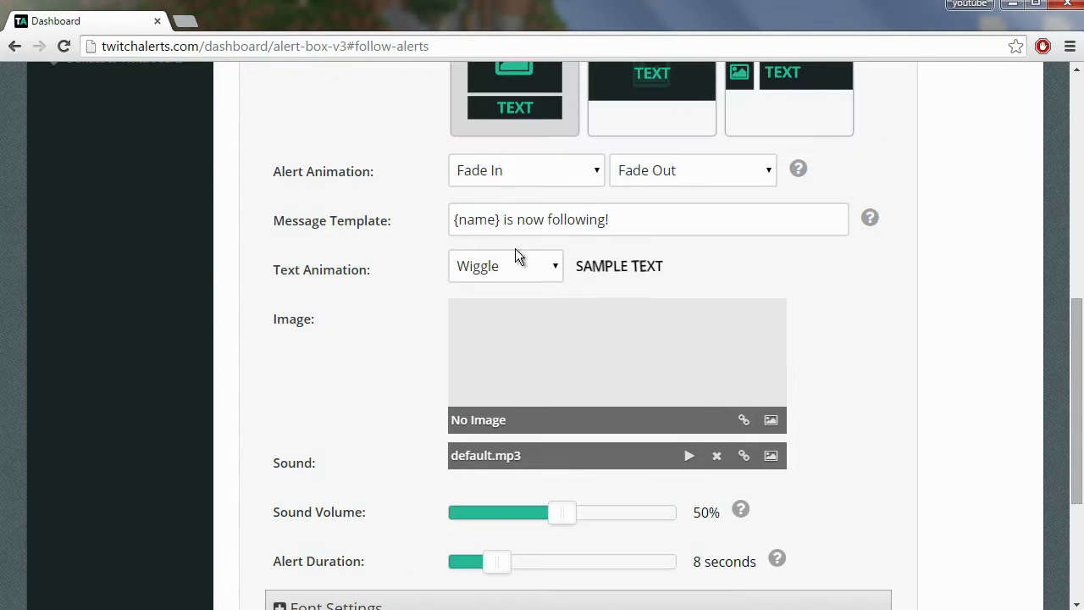
pyautogui.click(610, 218)
pyautogui.write('YAY')
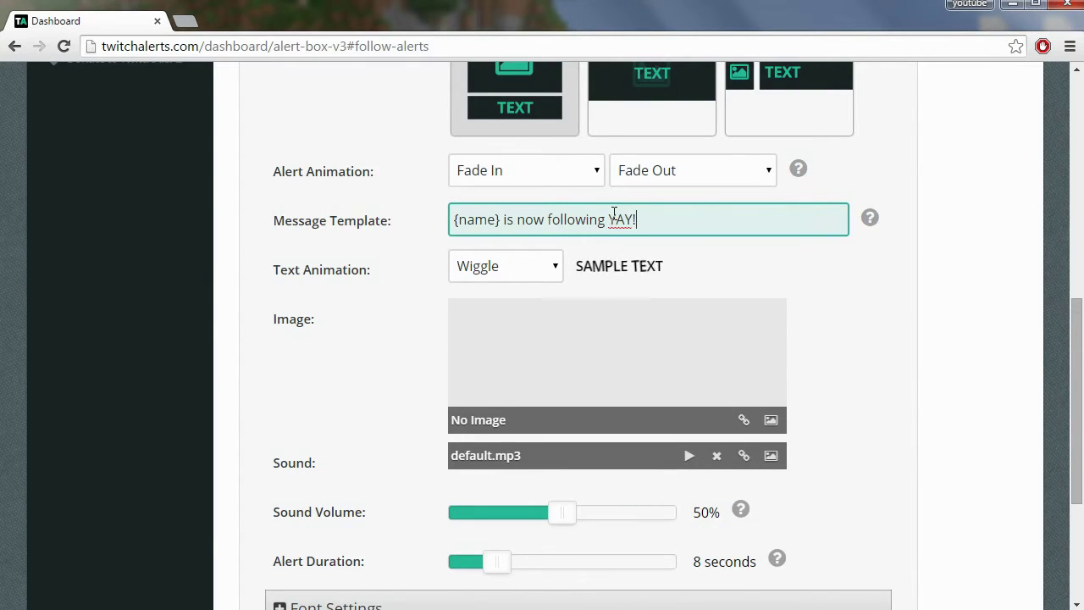
pyautogui.scroll(-1, 452, 479)
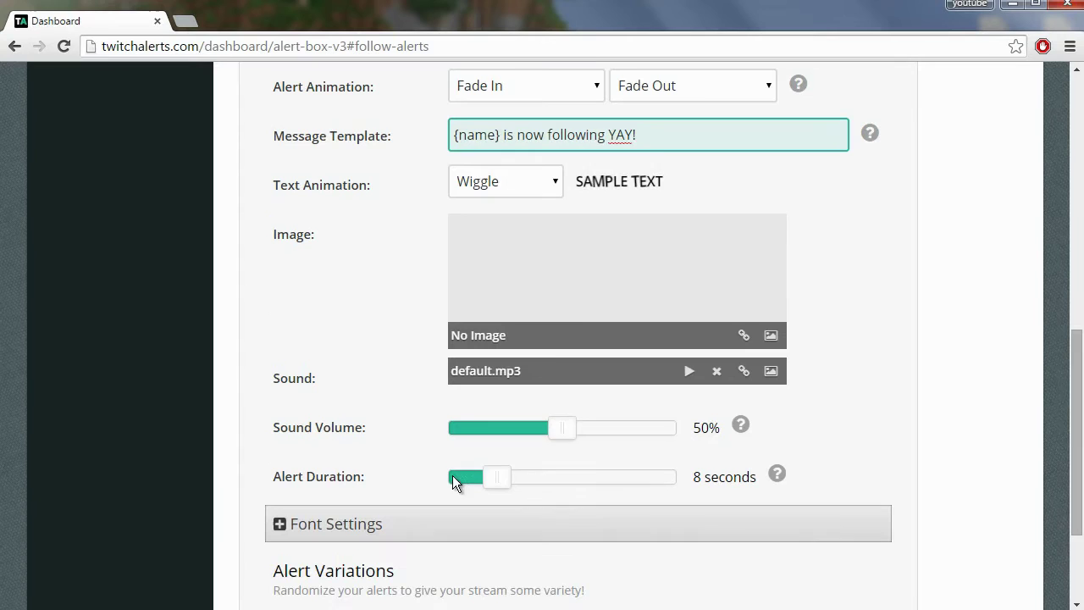
pyautogui.moveTo(547, 427)
pyautogui.mouseDown()
pyautogui.moveTo(469, 428)
pyautogui.moveTo(536, 428)
pyautogui.mouseUp()
# Save the follow alert settings.
pyautogui.scroll(3, 464, 430)
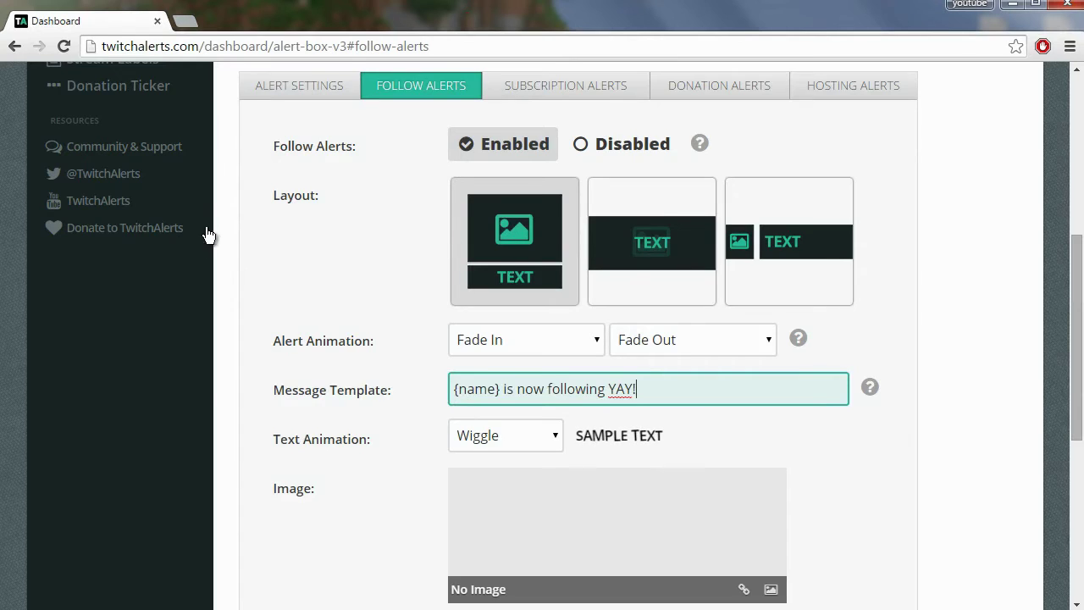
pyautogui.scroll(-4, 496, 350)
pyautogui.scroll(-1, 444, 356)
pyautogui.scroll(5, 470, 445)
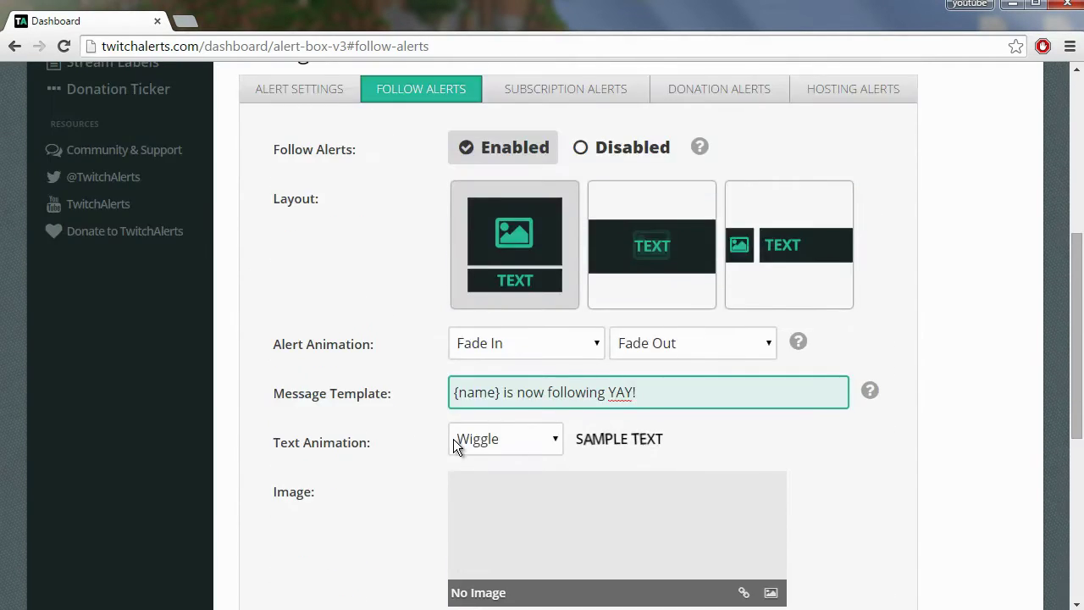
pyautogui.scroll(3, 453, 439)
pyautogui.scroll(-8, 430, 333)
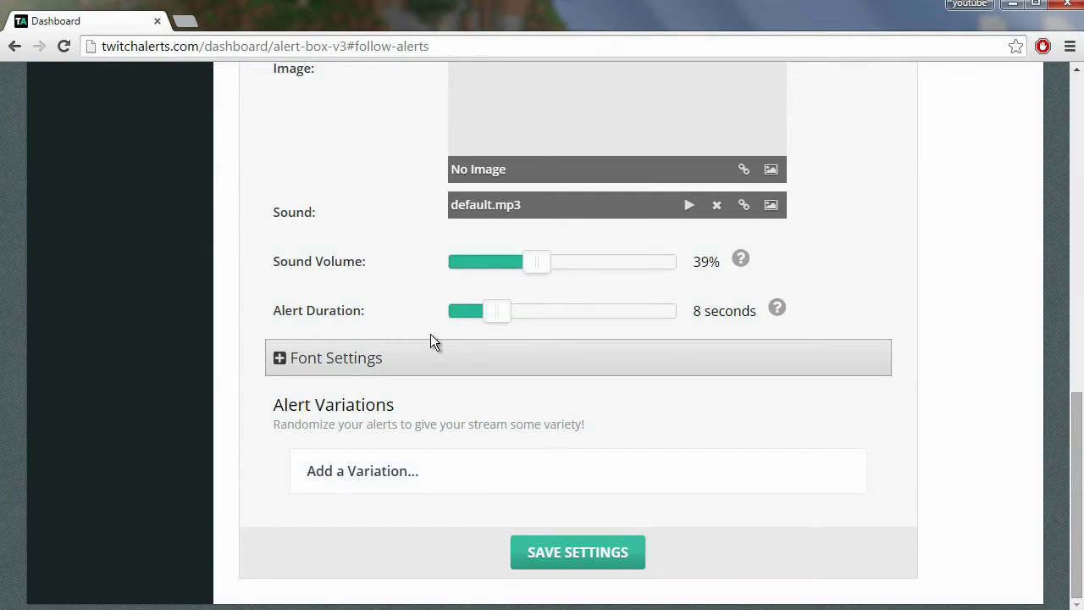
pyautogui.scroll(4, 660, 338)
pyautogui.scroll(-4, 632, 336)
pyautogui.click(591, 551)
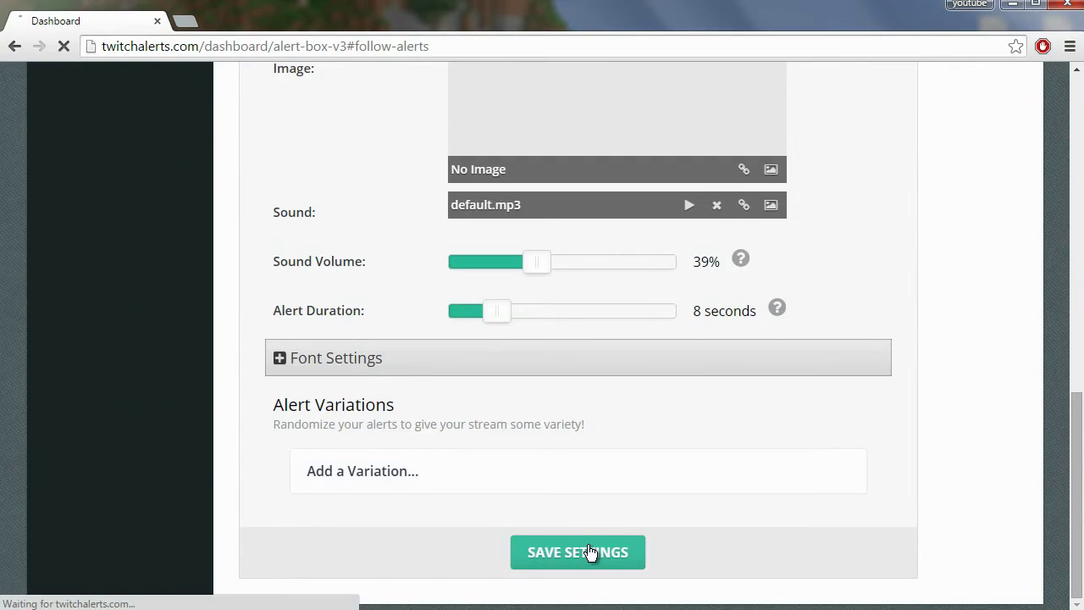
pyautogui.scroll(-3, 490, 364)
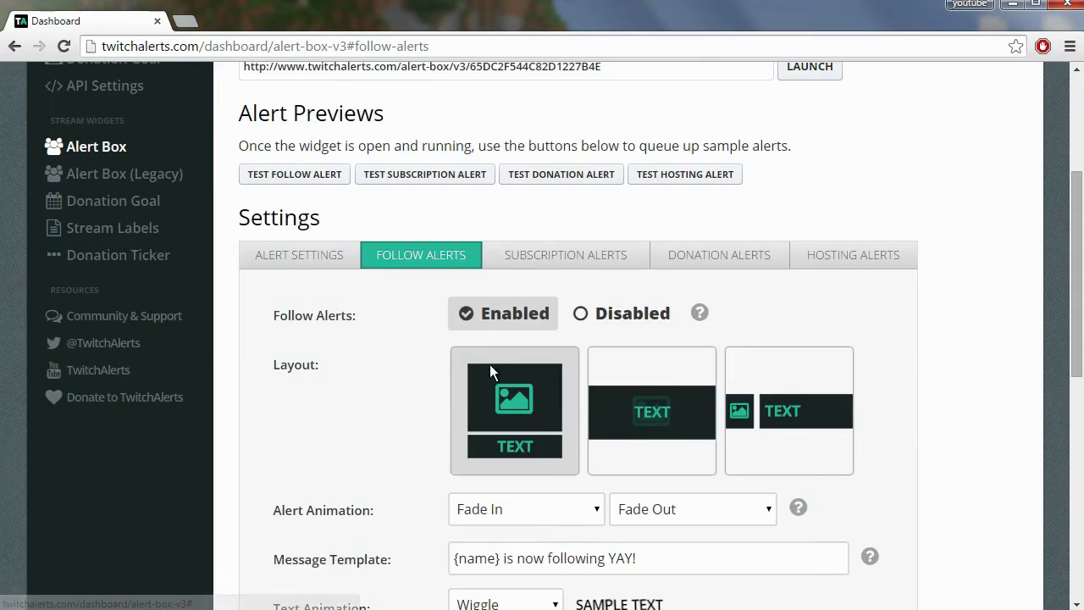
pyautogui.scroll(-4, 474, 326)
pyautogui.scroll(5, 474, 326)
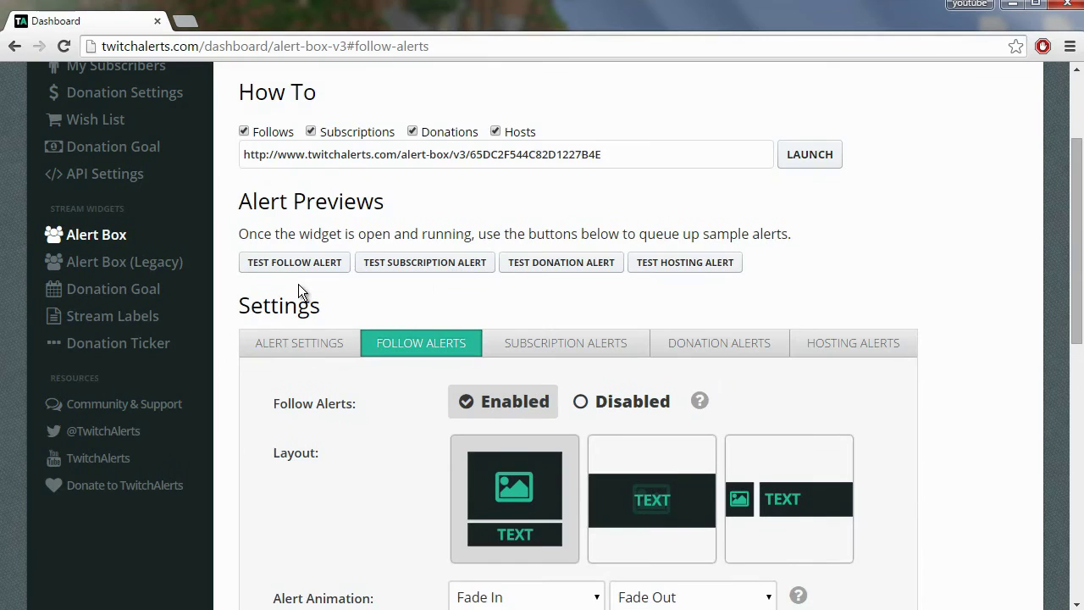
# Fire a test follow alert and nudge its overlay slightly left in XSplit.
pyautogui.click(282, 263)
pyautogui.hotkey('alt', 'Tab')
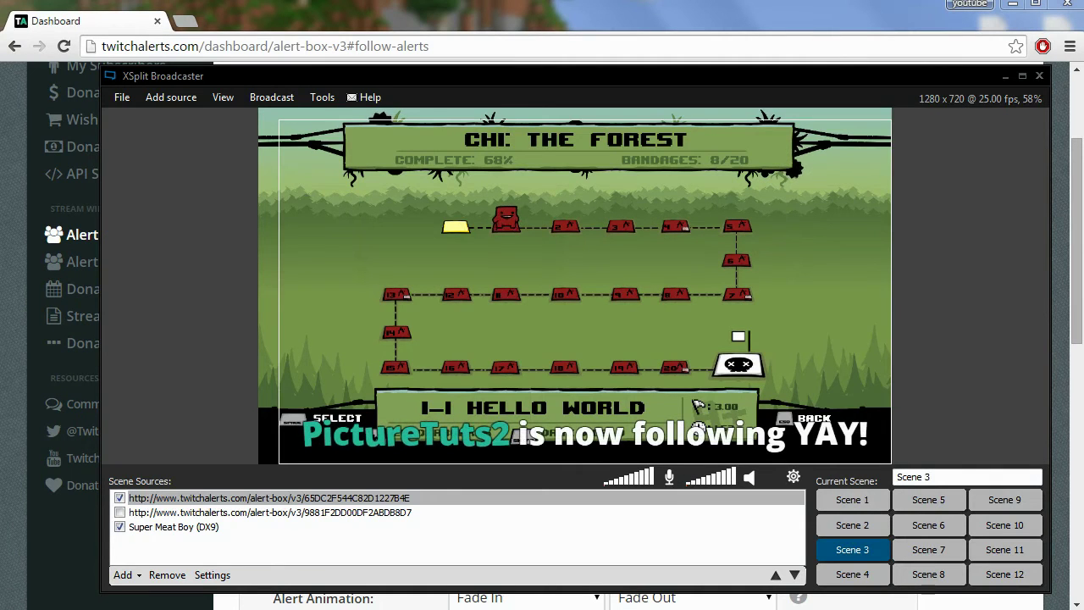
pyautogui.moveTo(585, 339); pyautogui.dragTo(573, 339)
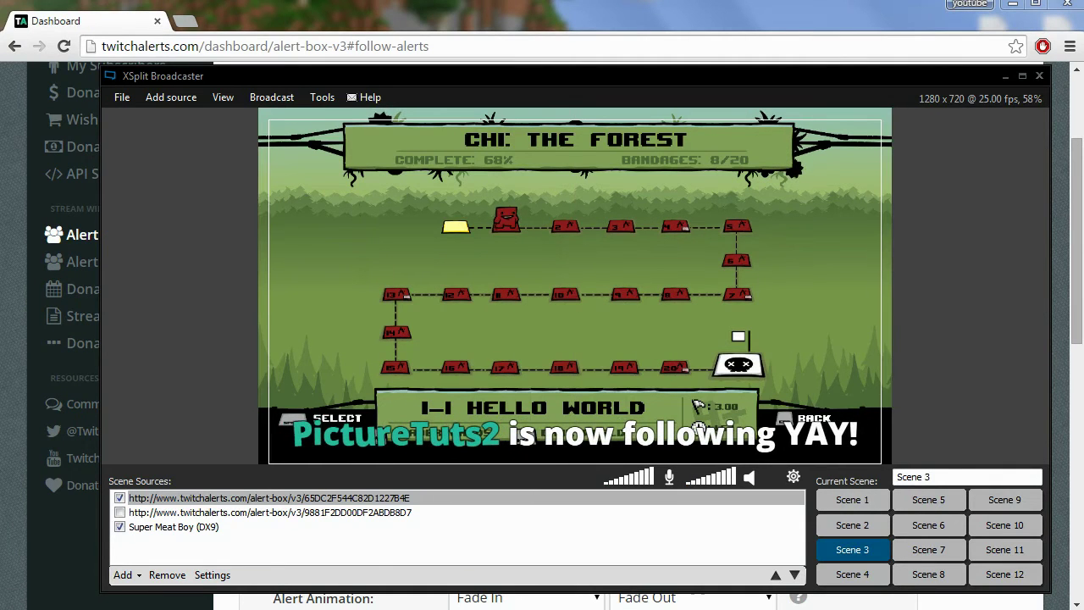
pyautogui.click(269, 498)
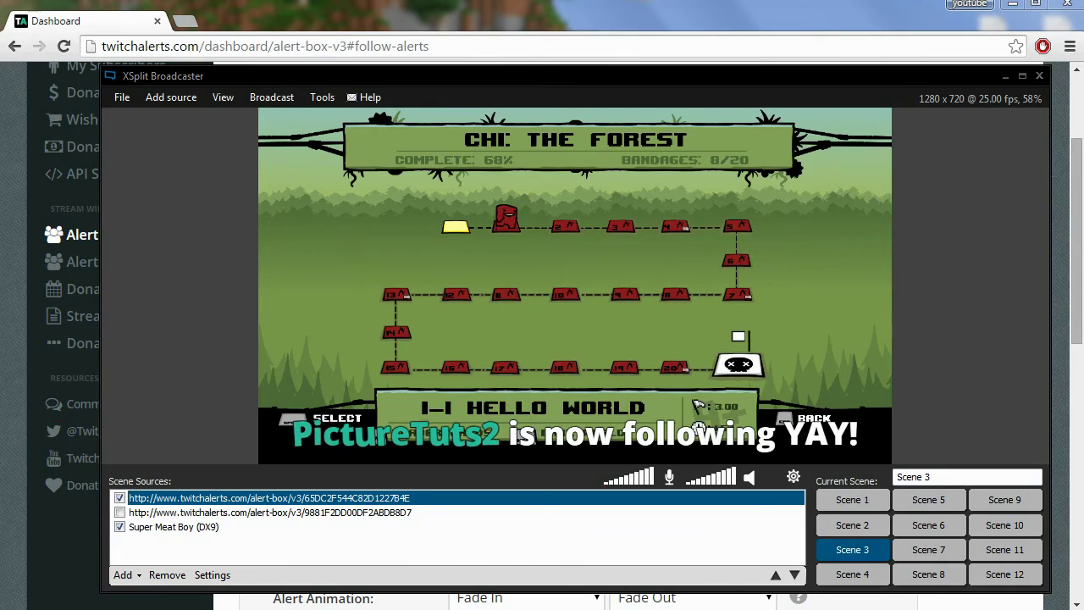
# Bring up the Hosting Alerts settings and view the sample hosting alert in XSplit.
pyautogui.hotkey('alt', 'Tab')
pyautogui.click(860, 351)
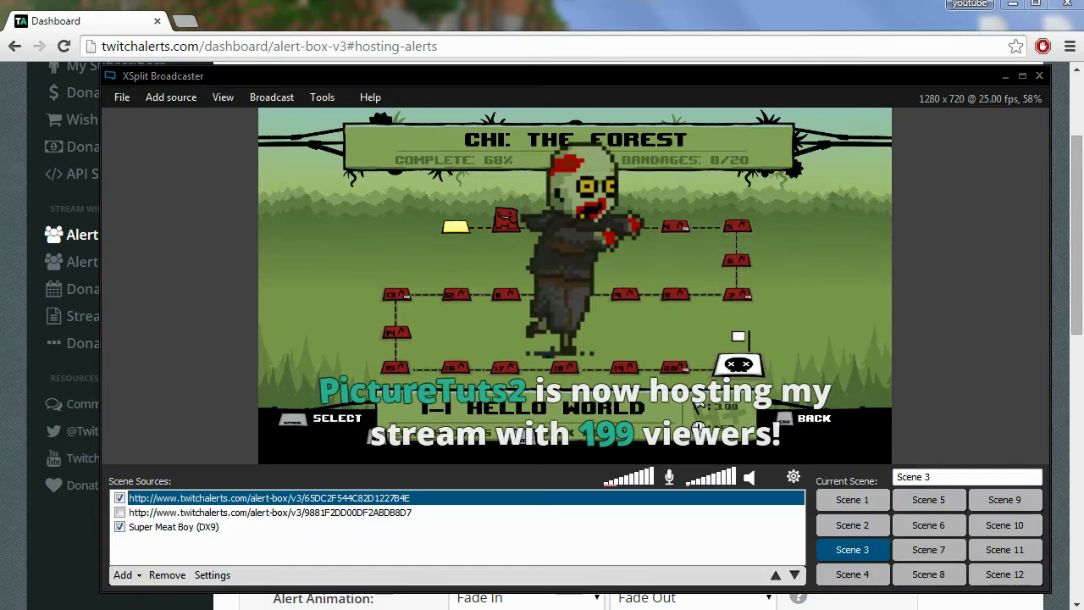
pyautogui.hotkey('alt', 'Tab')
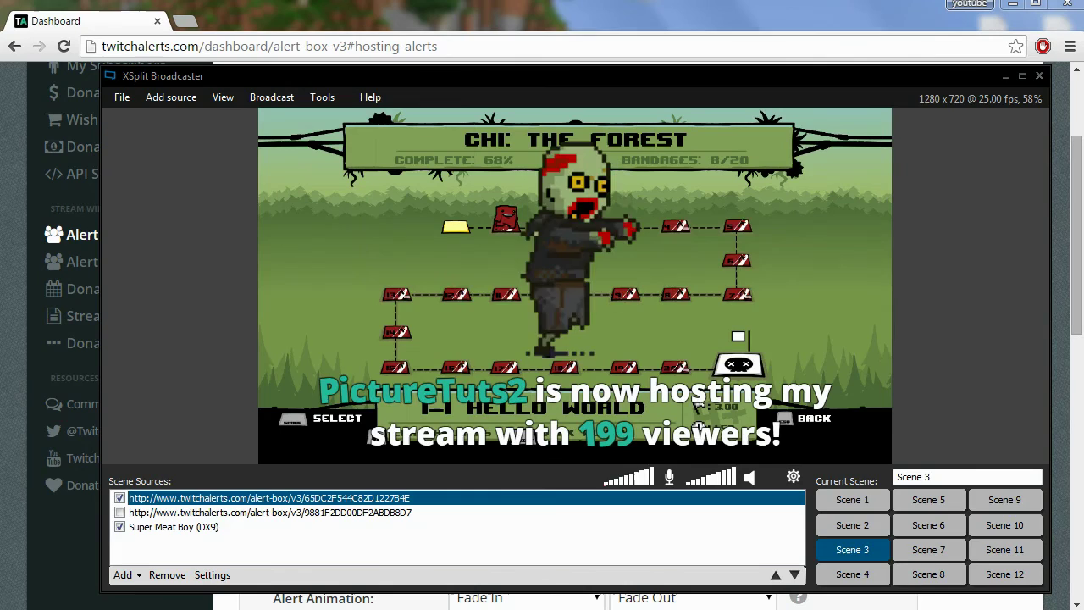
pyautogui.hotkey('alt', 'Tab')
# Disable hosting alerts and switch to the Donation Alerts settings.
pyautogui.scroll(-1, 424, 354)
pyautogui.scroll(-1, 424, 354)
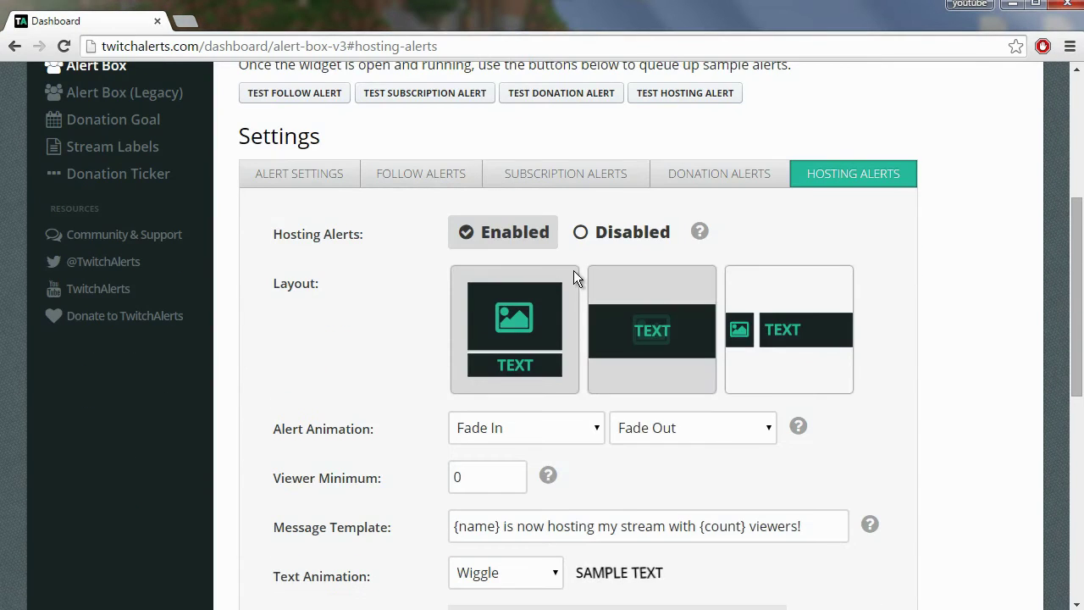
pyautogui.click(624, 233)
pyautogui.click(721, 176)
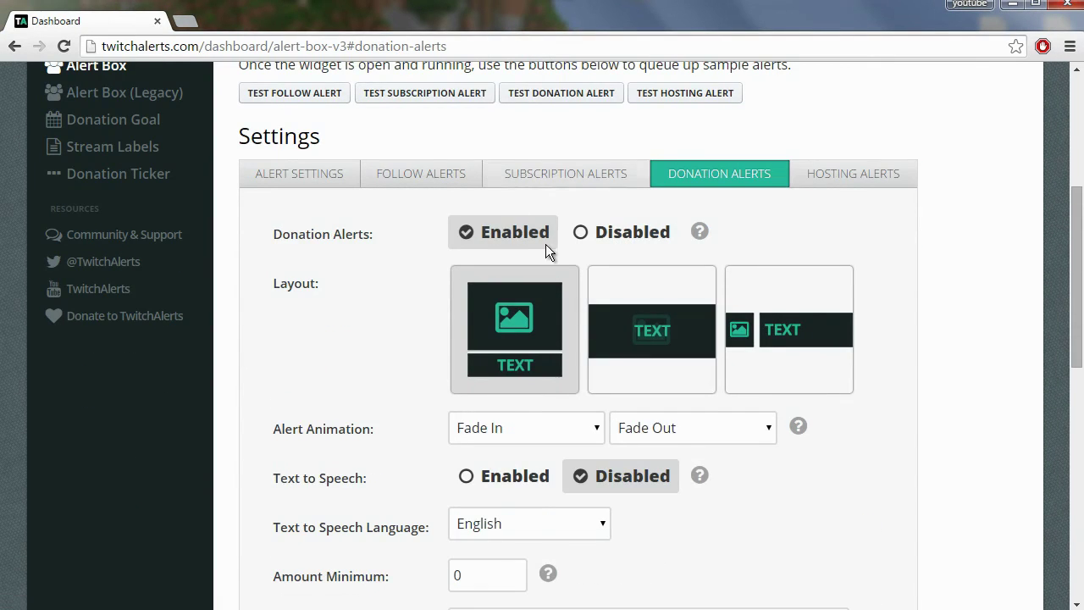
# Raise the donation Alert Duration slider from 10 to 11 seconds.
pyautogui.scroll(-2, 697, 418)
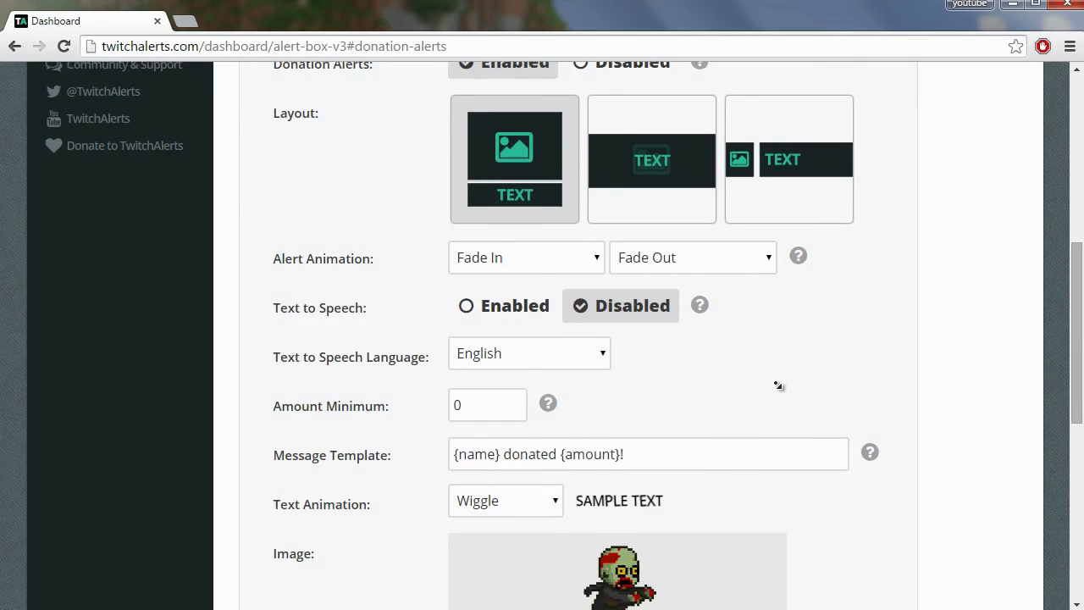
pyautogui.scroll(-1, 779, 415)
pyautogui.scroll(-3, 501, 370)
pyautogui.scroll(5, 619, 358)
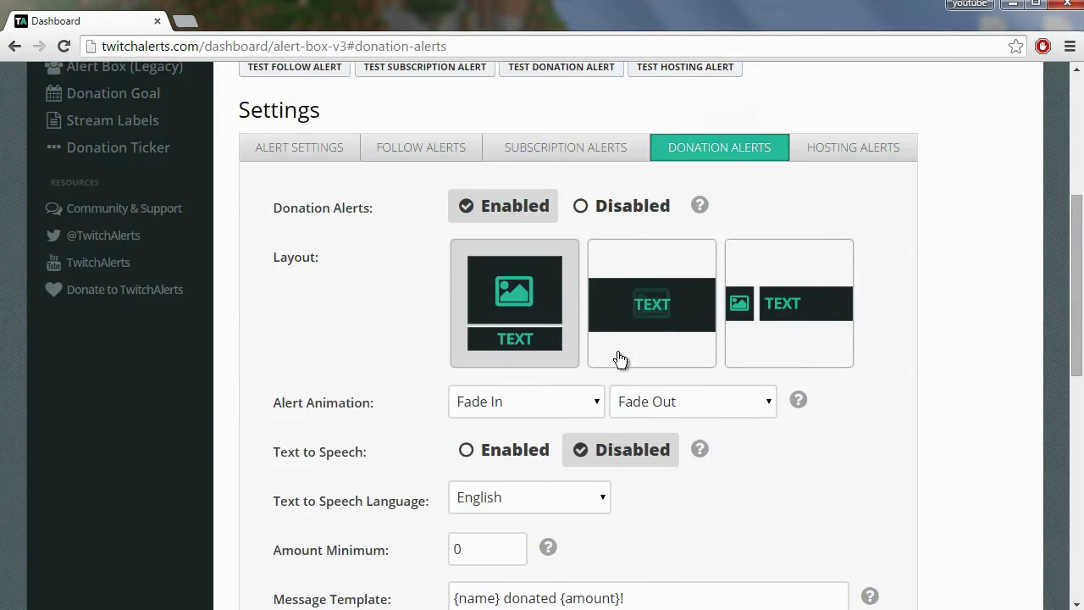
pyautogui.scroll(-4, 587, 356)
pyautogui.scroll(-4, 587, 355)
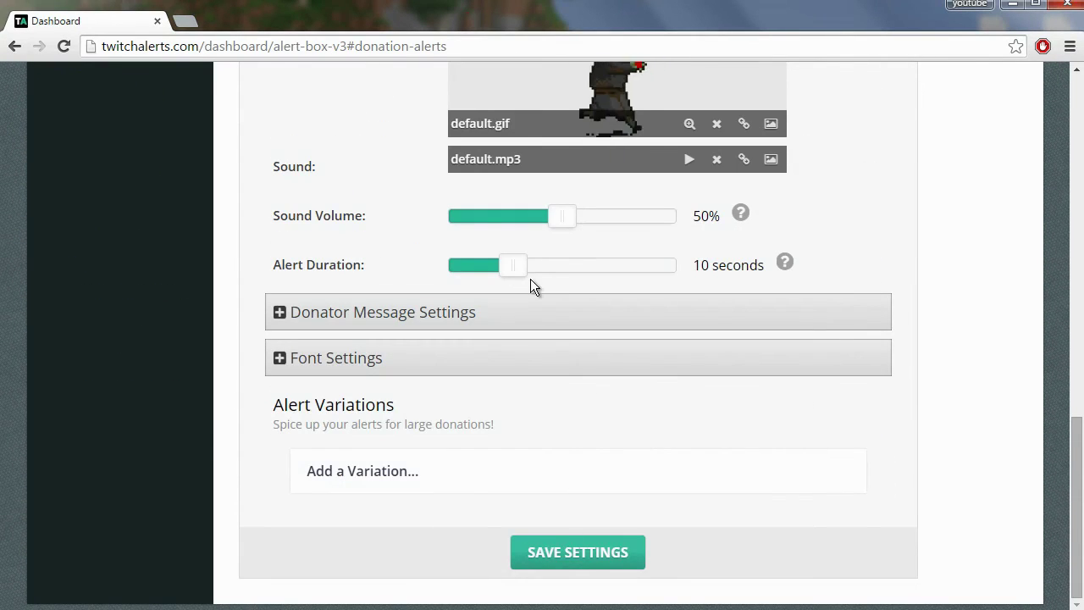
pyautogui.moveTo(509, 268); pyautogui.dragTo(514, 264)
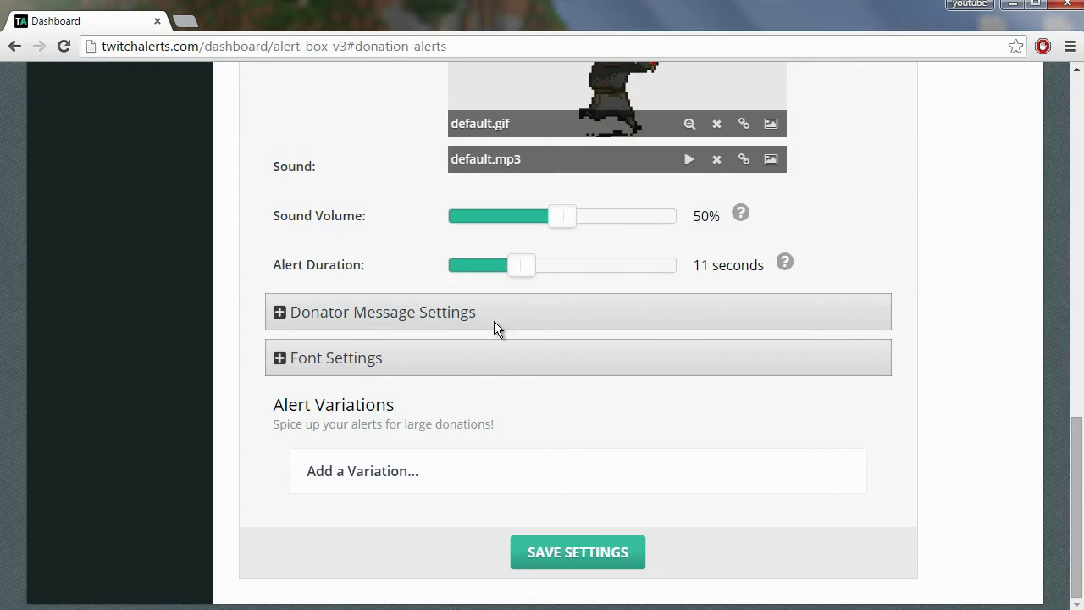
pyautogui.scroll(6, 495, 351)
pyautogui.scroll(5, 494, 351)
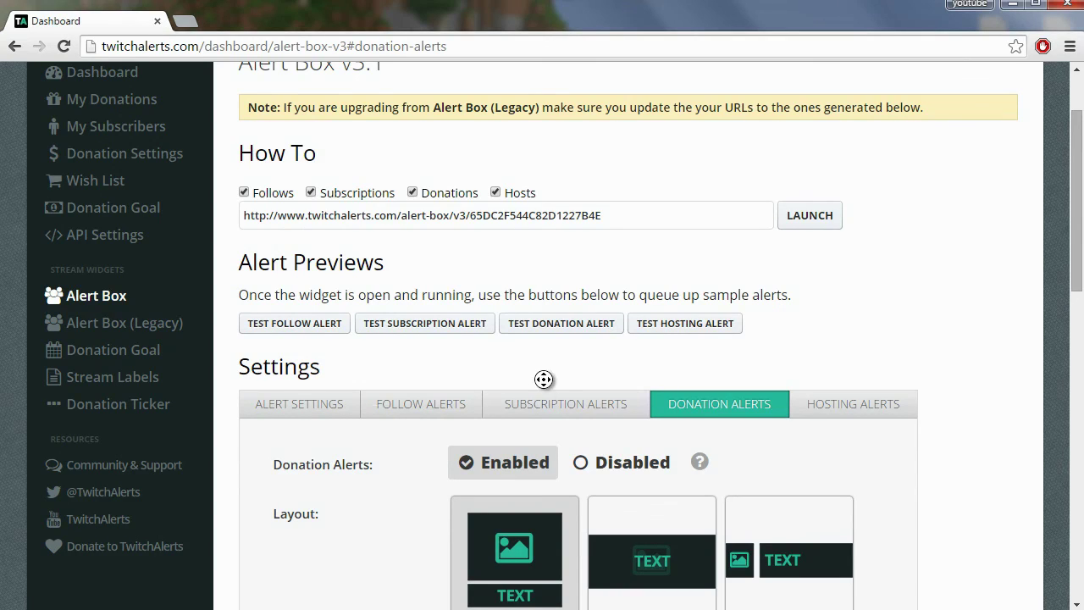
pyautogui.scroll(3, 545, 381)
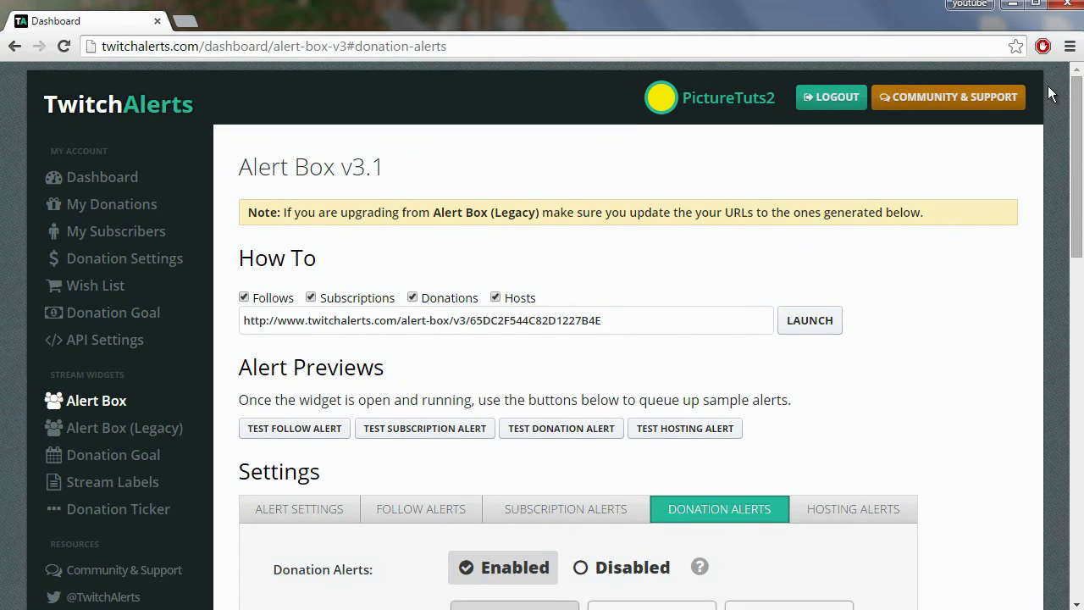